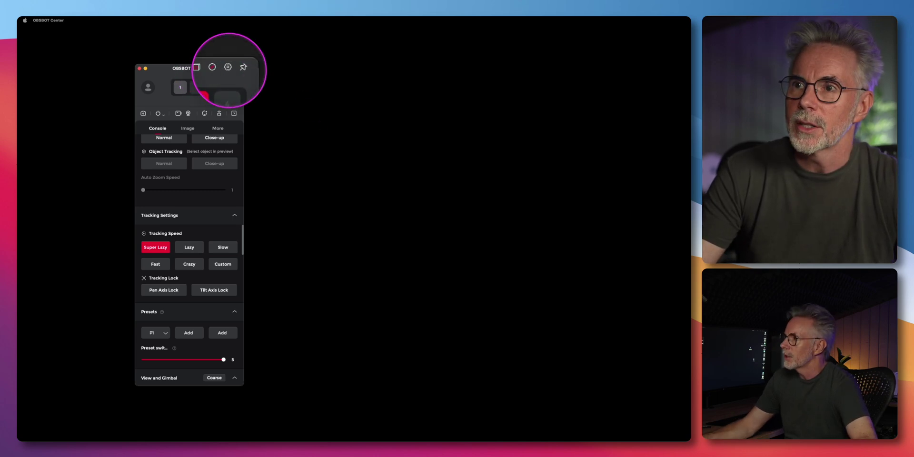
Step: Open OBSBOT Center's settings and view the Tail 2's IP 192.168.1.22 and RTSP stream links
left_click(229, 68)
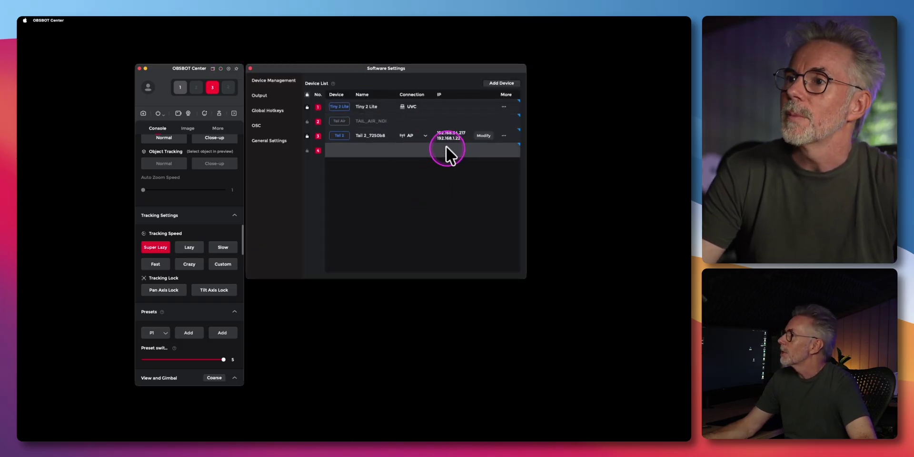
left_click(504, 136)
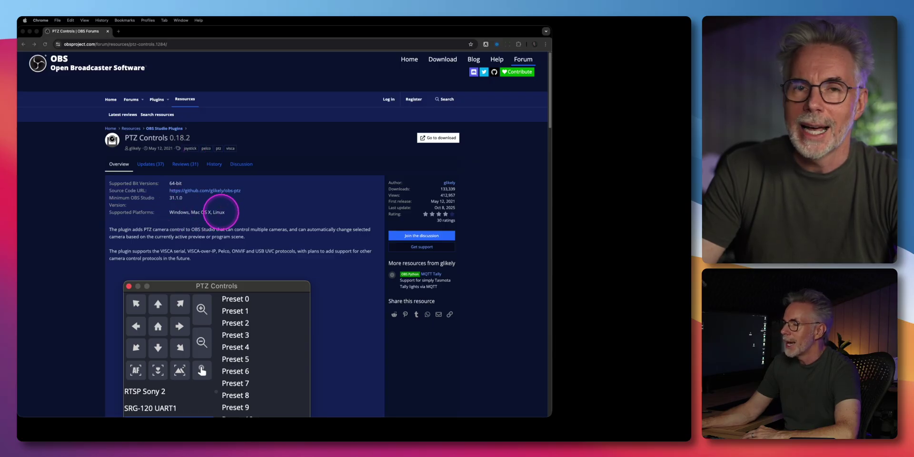
Step: Scroll through the PTZ Controls 0.18.2 plugin's Overview on the OBS forum page
scroll(319, 266, "down", 3)
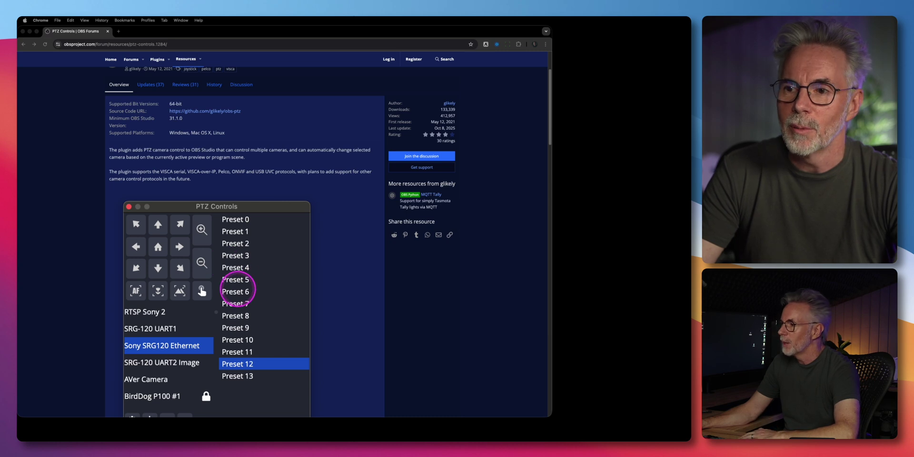
scroll(256, 290, "up", 3)
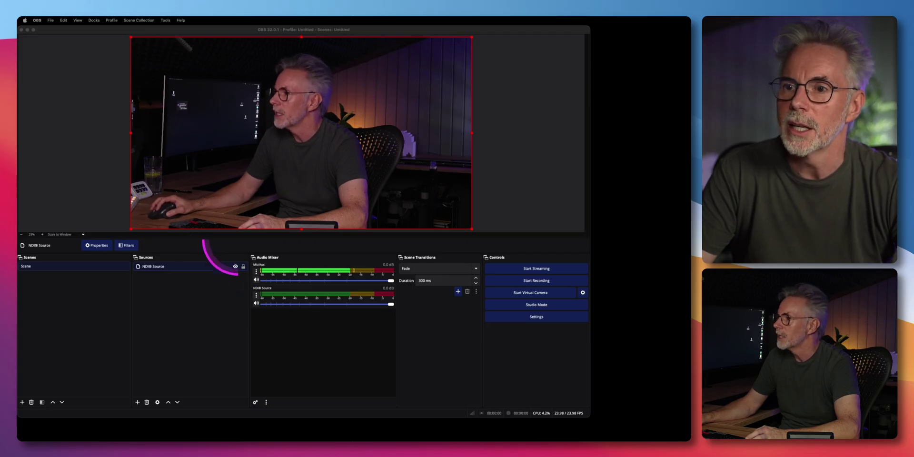
left_click(183, 288)
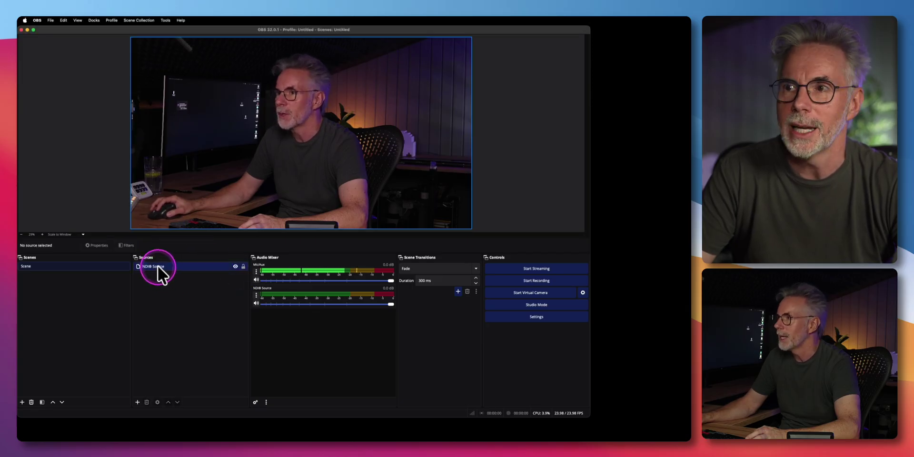
left_click(273, 167)
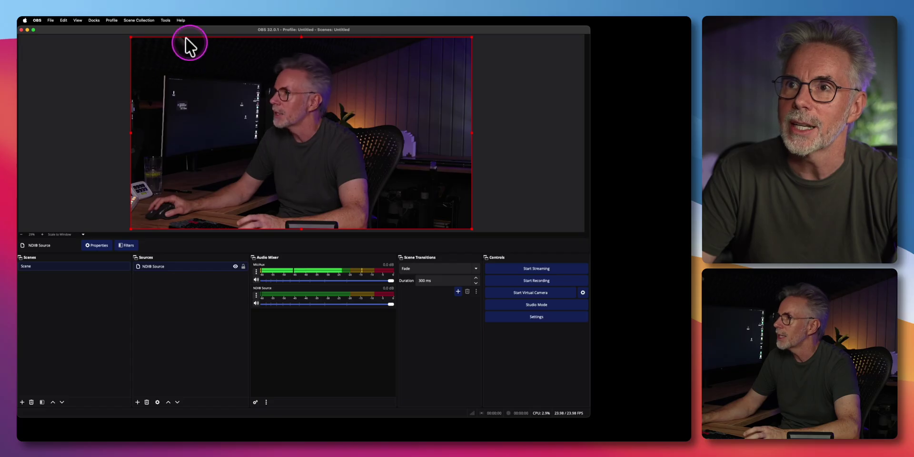
left_click(168, 20)
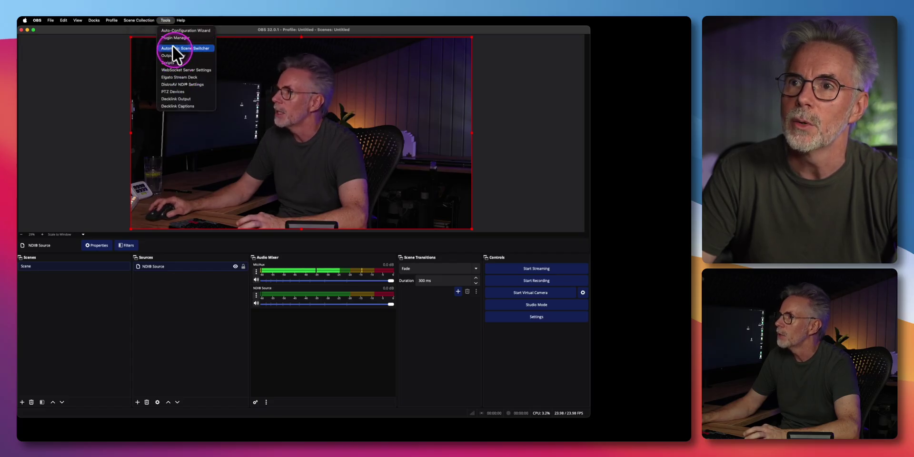
left_click(173, 39)
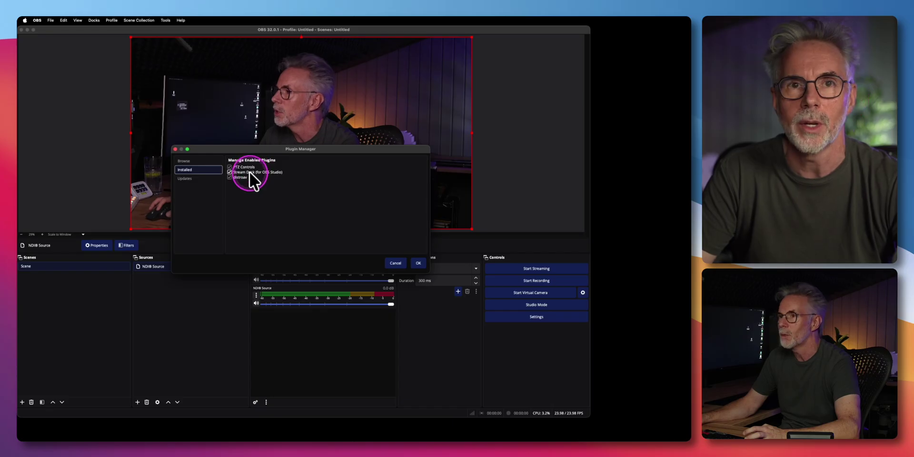
left_click_drag(247, 147, 250, 155)
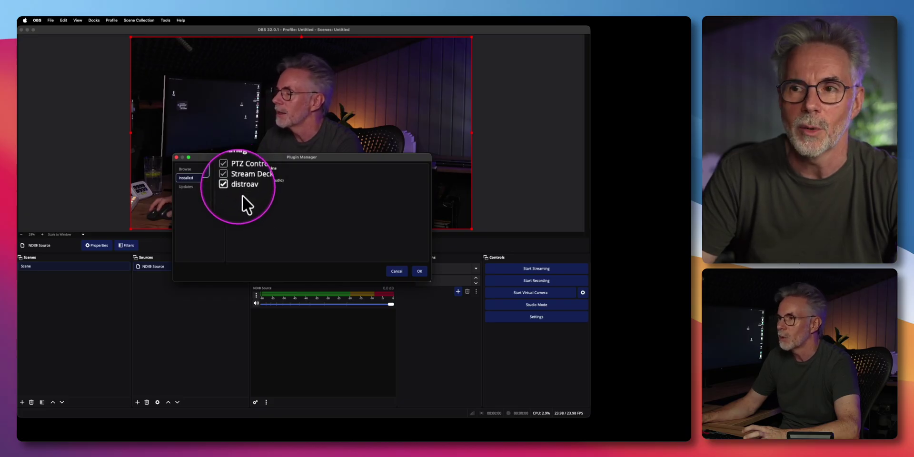
left_click(394, 270)
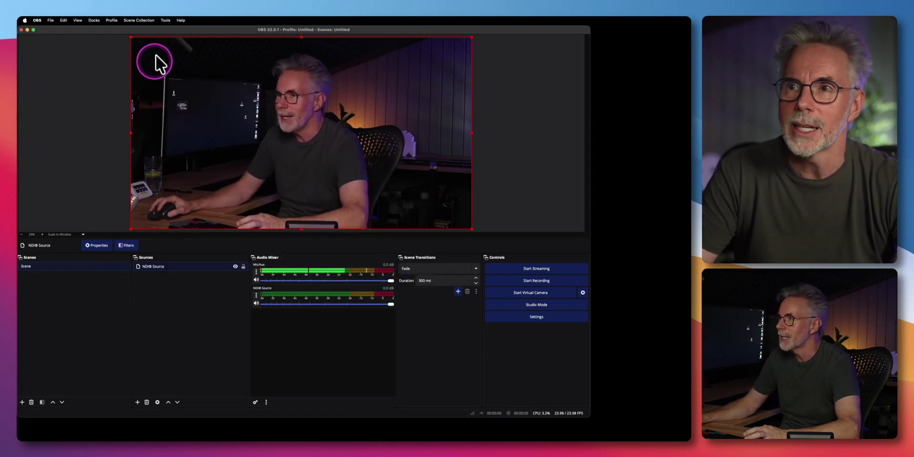
Step: Open Tools > PTZ Devices, go to the Cameras tab and list the available control protocols
left_click(165, 20)
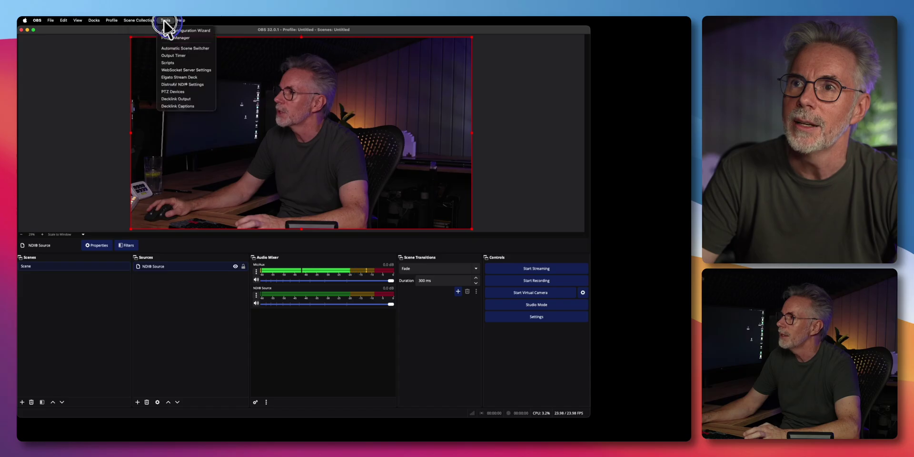
left_click(168, 89)
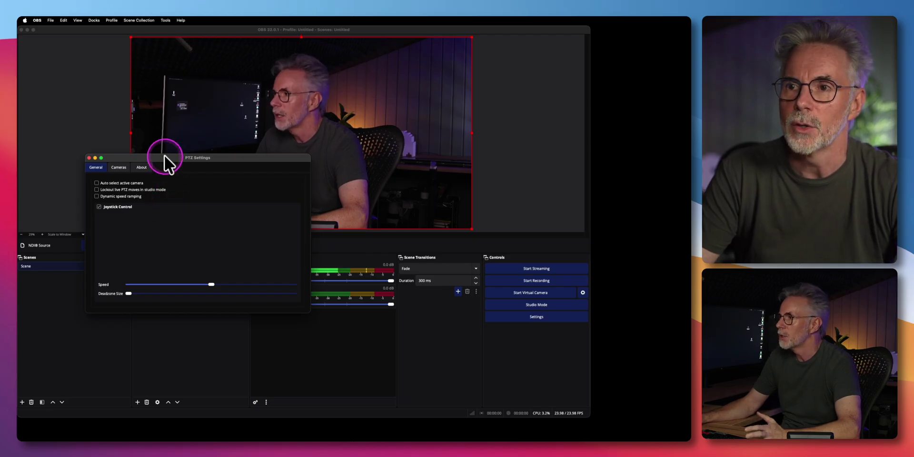
left_click_drag(164, 157, 175, 173)
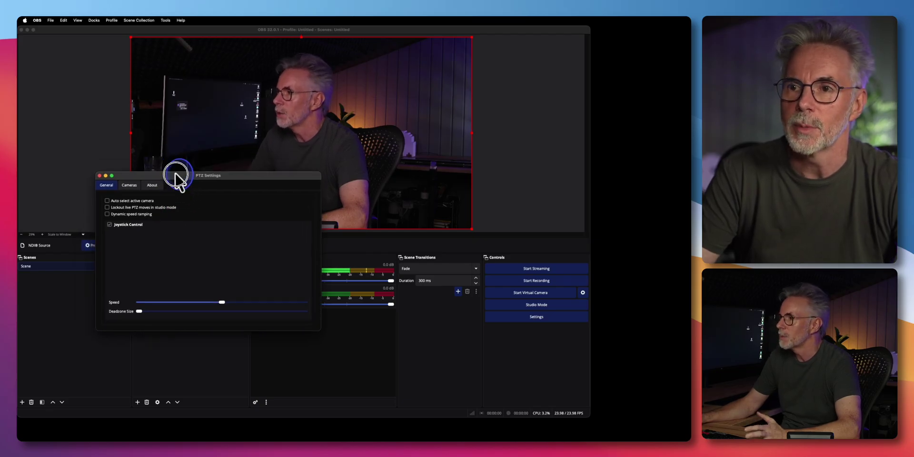
left_click(126, 184)
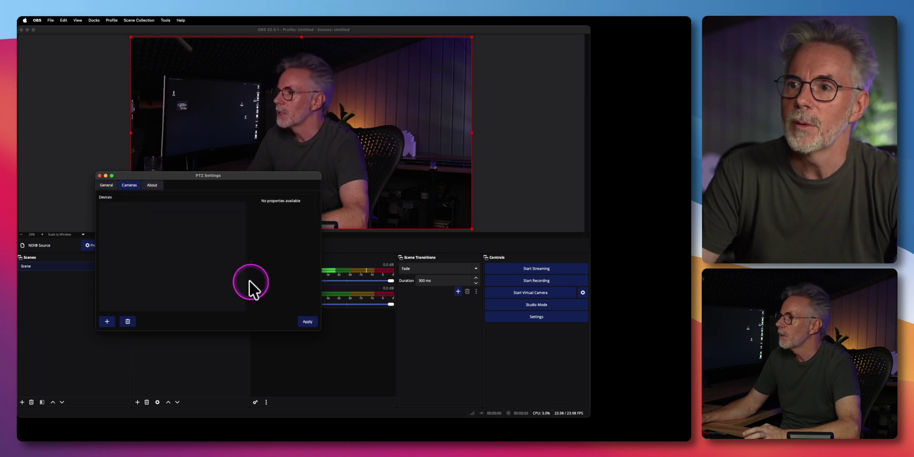
left_click(106, 320)
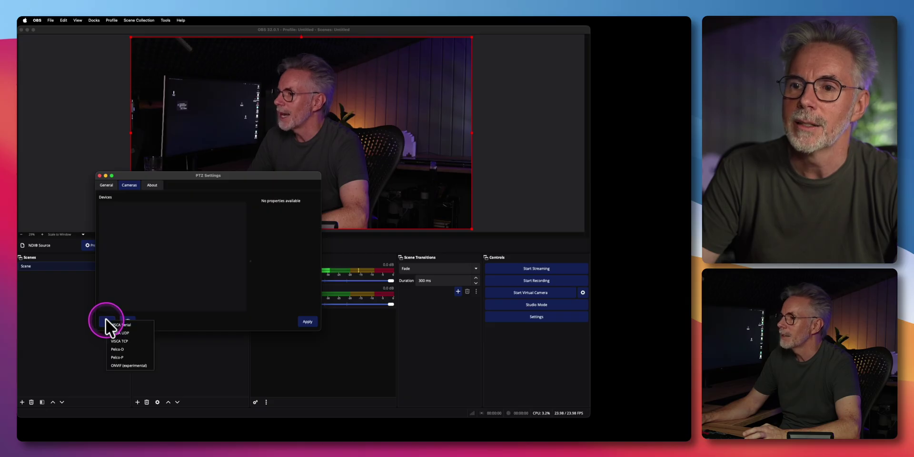
Step: Add a VISCA UDP camera with host 192.168.1.22 on port 52381
left_click(128, 333)
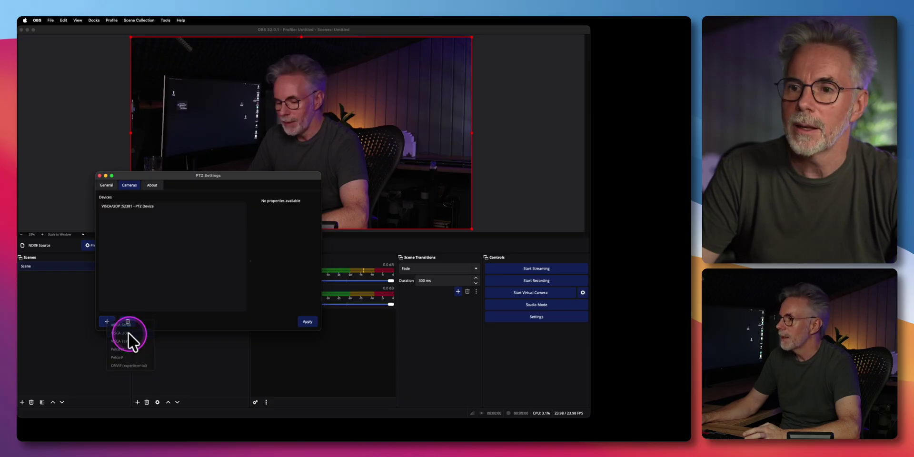
left_click(141, 207)
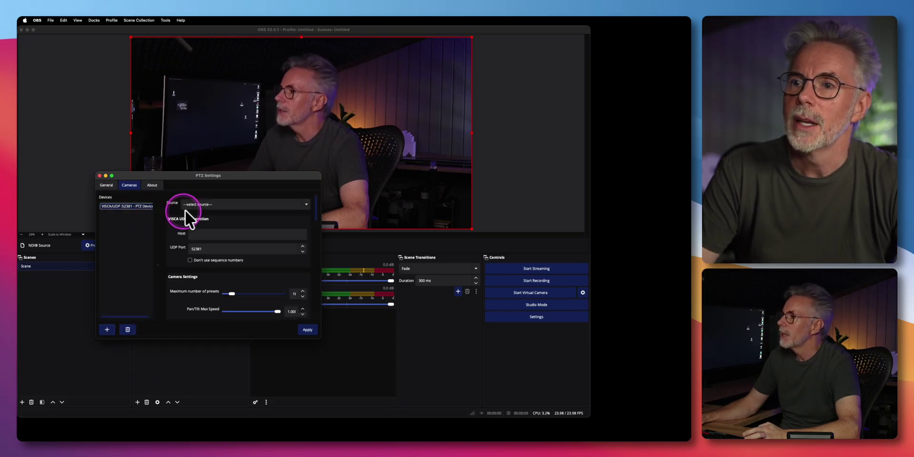
left_click(198, 236)
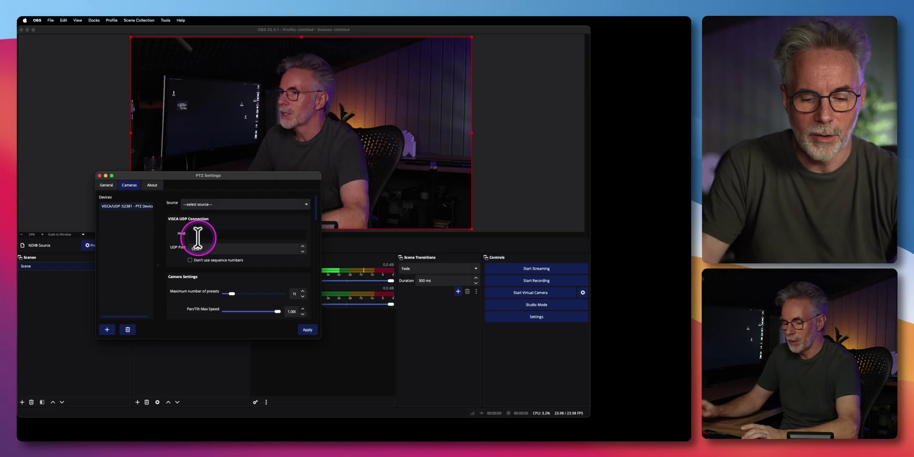
type("192.168.1.22")
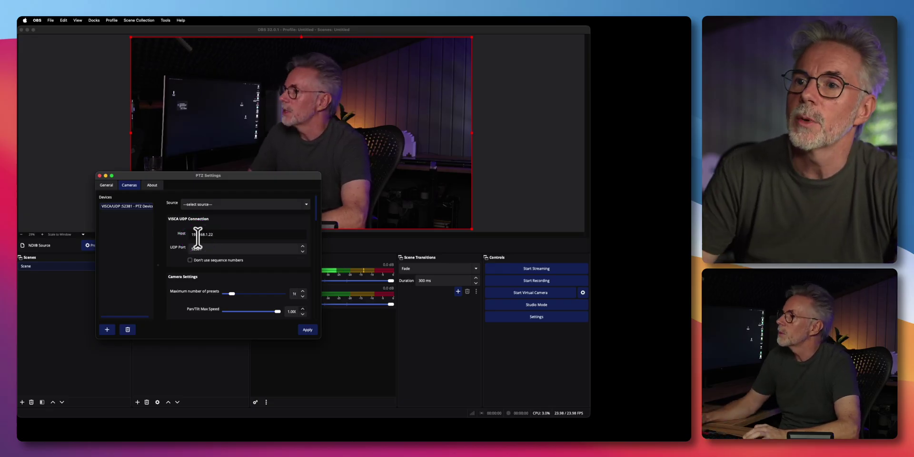
left_click(209, 248)
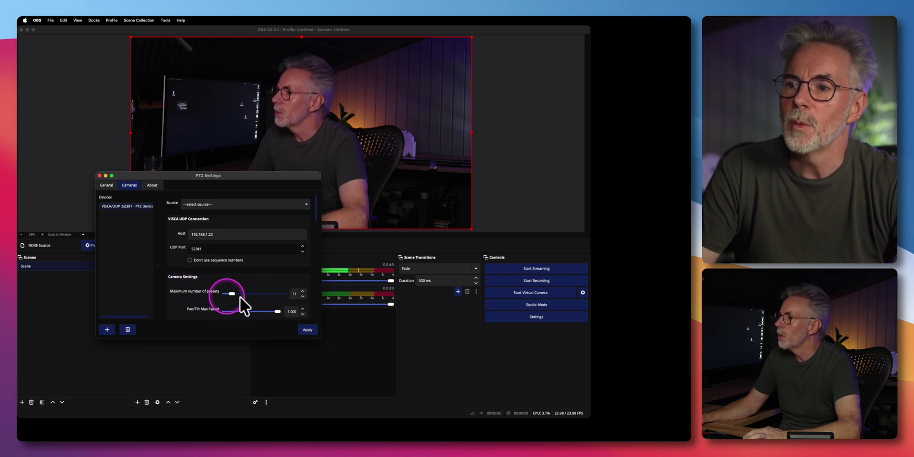
Step: Enter 11 as the maximum number of presets, apply, and close PTZ Settings
left_click(294, 295)
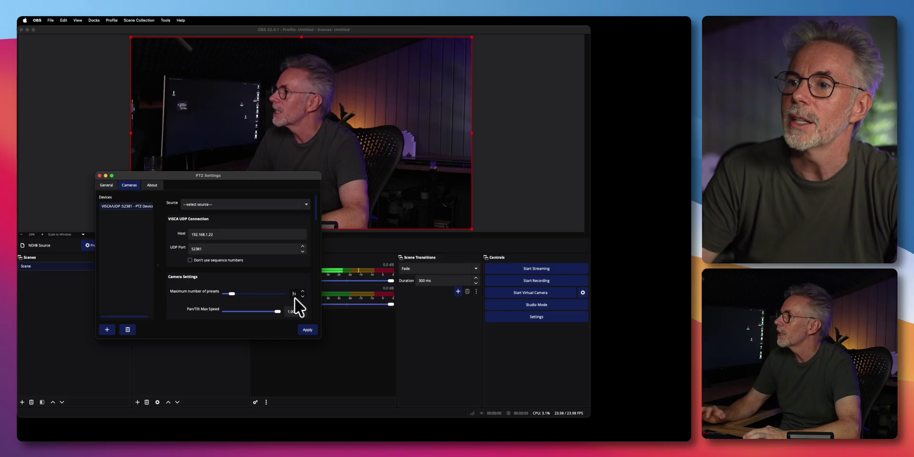
key("BackSpace")
type("11")
mouse_move(292, 296)
left_mouse_down()
mouse_move(259, 299)
mouse_move(230, 319)
mouse_move(207, 309)
mouse_move(286, 310)
left_mouse_up()
left_click(309, 331)
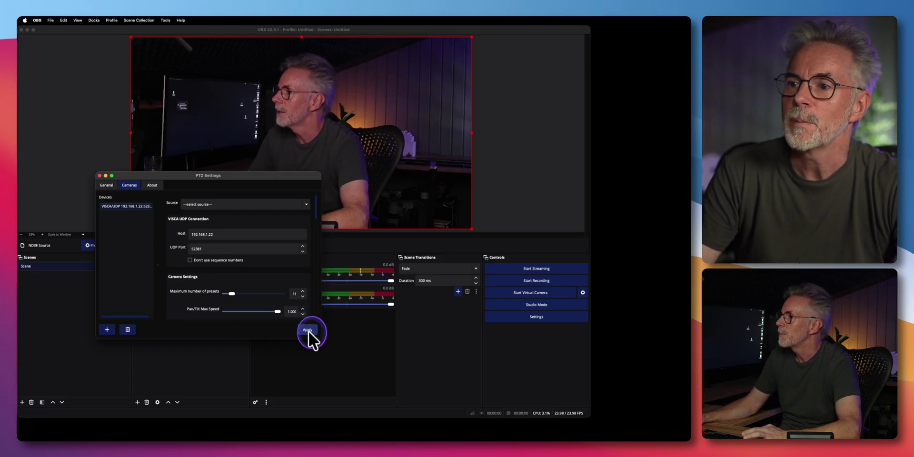
left_click(133, 218)
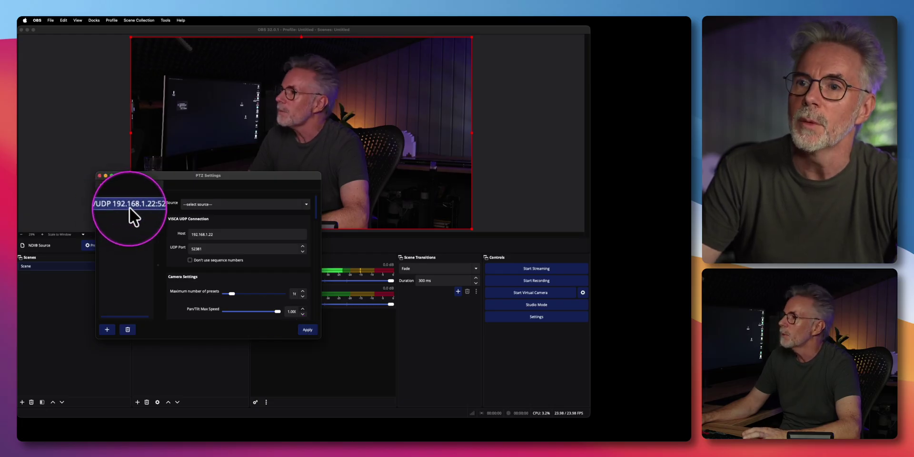
left_click(100, 176)
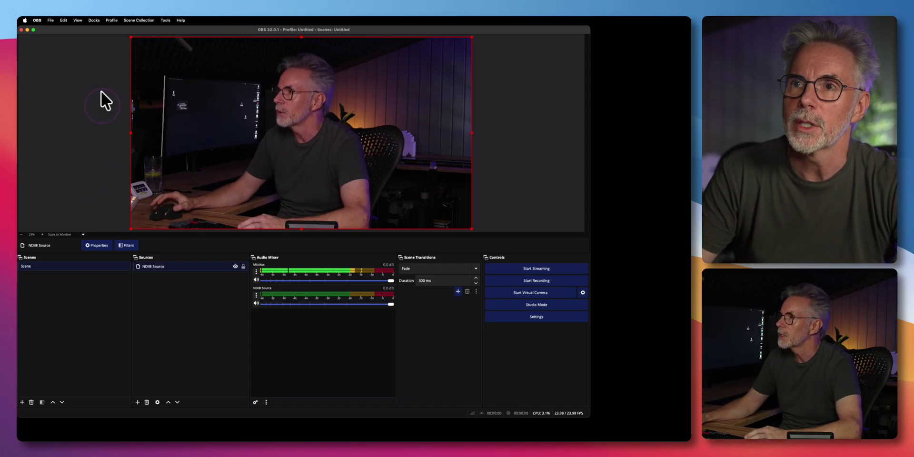
Step: Show the PTZ Controls dock from the Docks menu and drag it into position
left_click(92, 20)
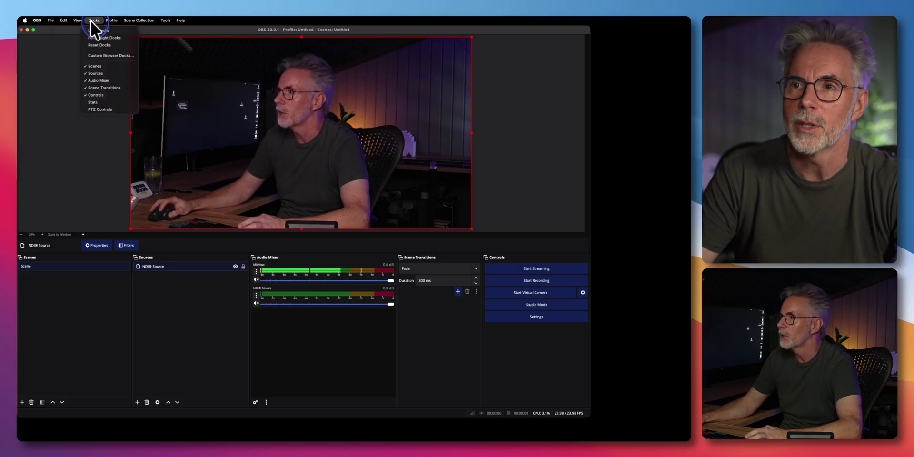
left_click(96, 109)
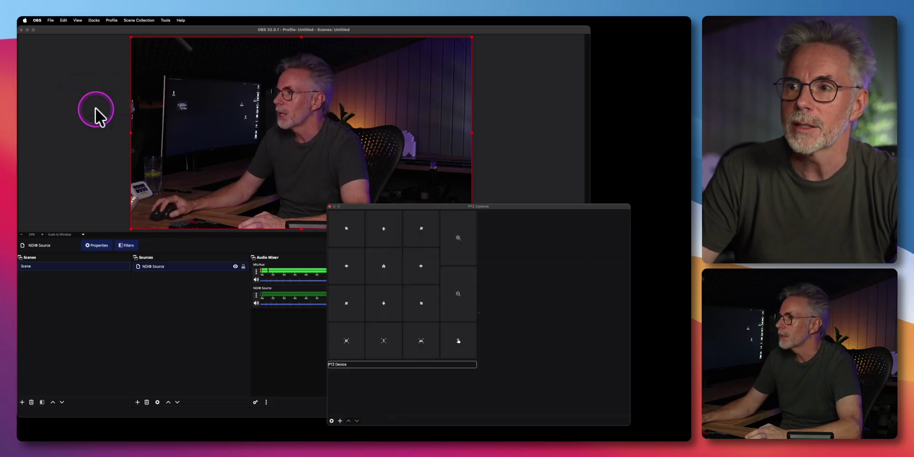
left_click_drag(424, 205, 316, 157)
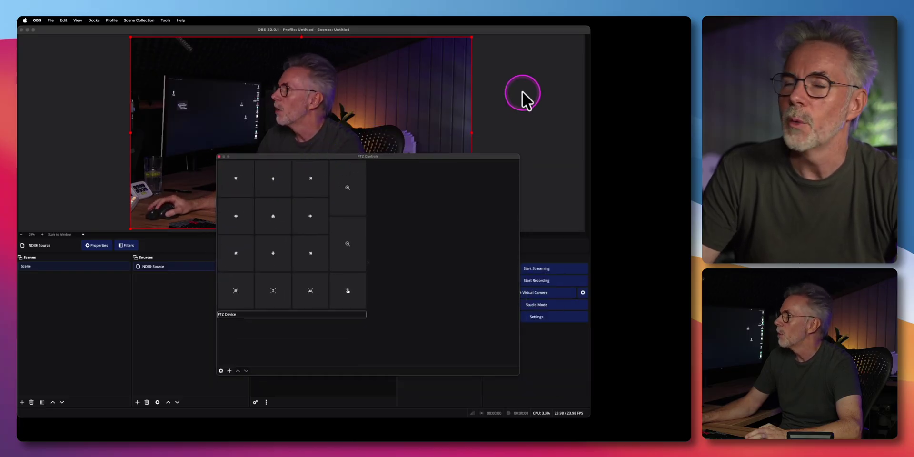
left_click_drag(316, 151, 360, 188)
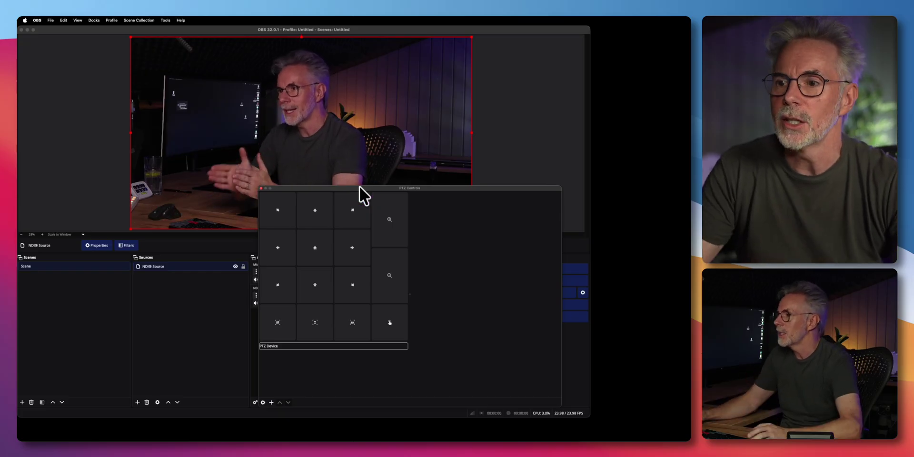
Step: Select the PTZ camera and test panning left and right, tilting up and down, and zooming in
left_click(270, 347)
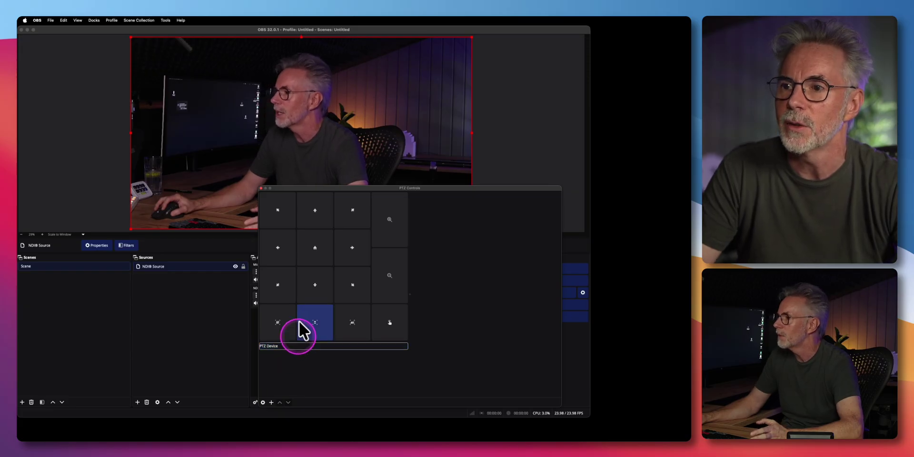
left_click(277, 250)
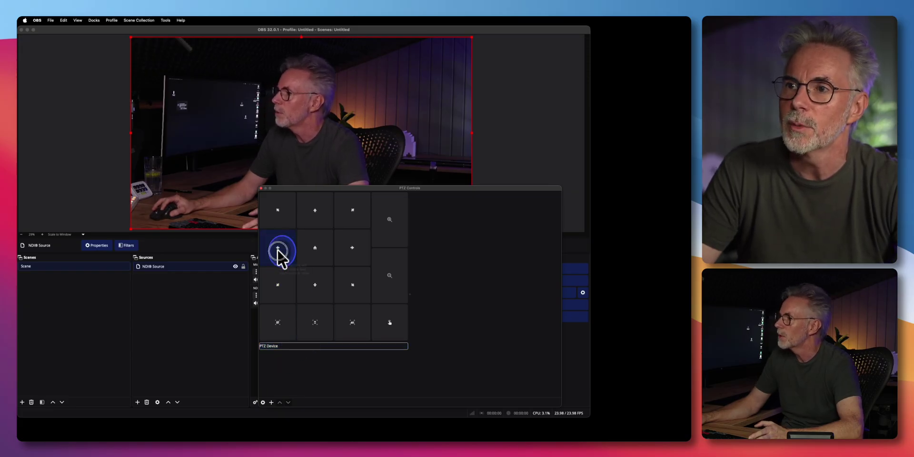
left_click(350, 255)
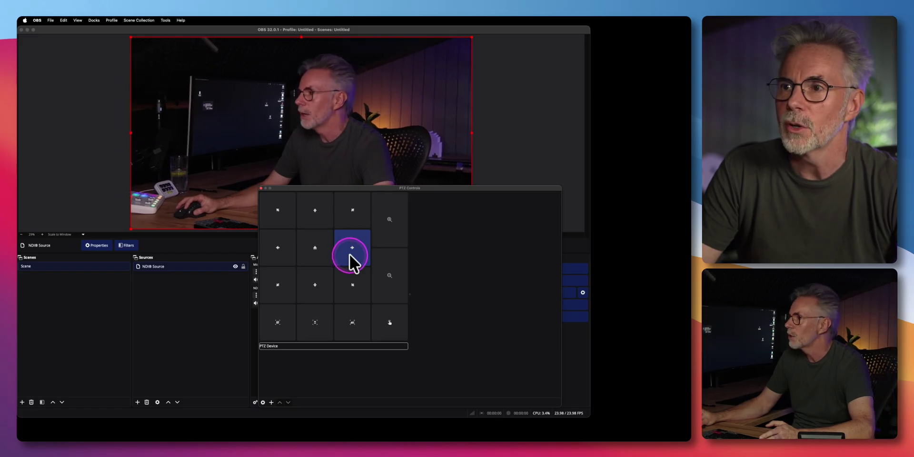
left_click(319, 212)
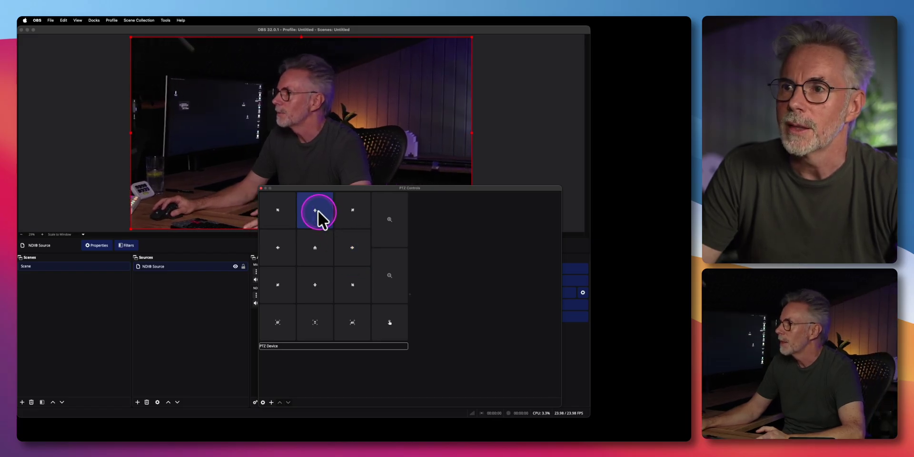
left_click(313, 278)
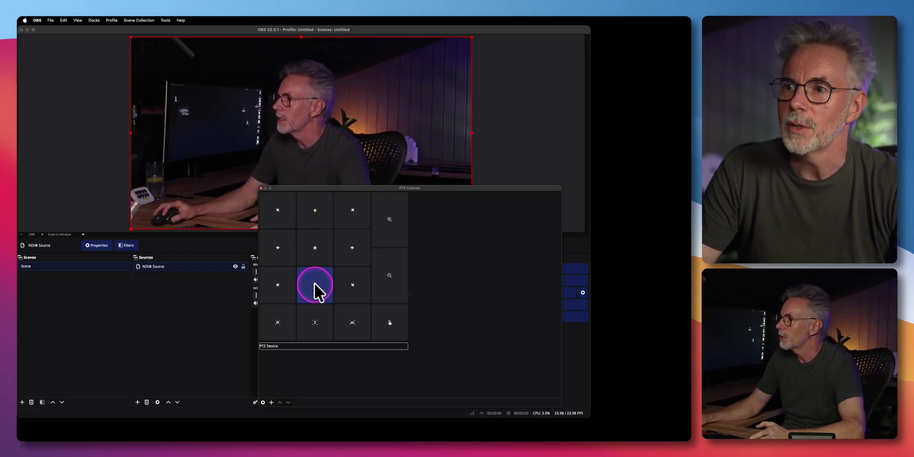
left_click(386, 228)
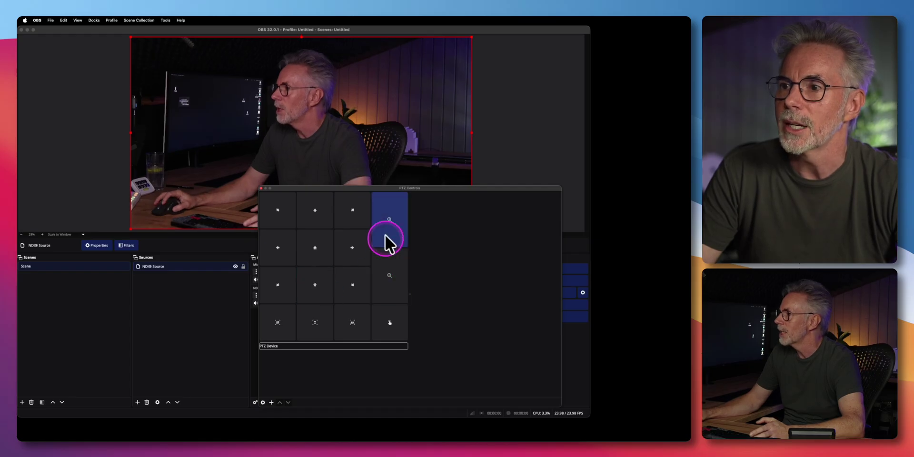
left_click(356, 253)
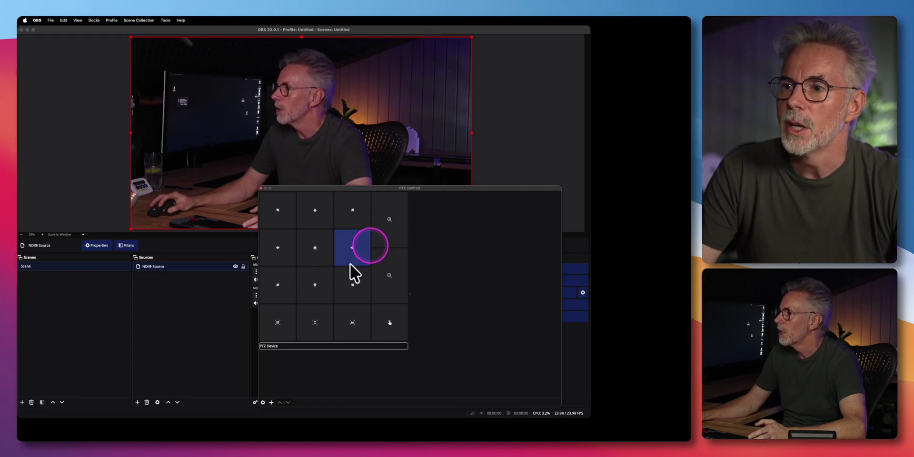
Step: Send the camera home and zoom out four steps for a wider desk shot
left_click(320, 259)
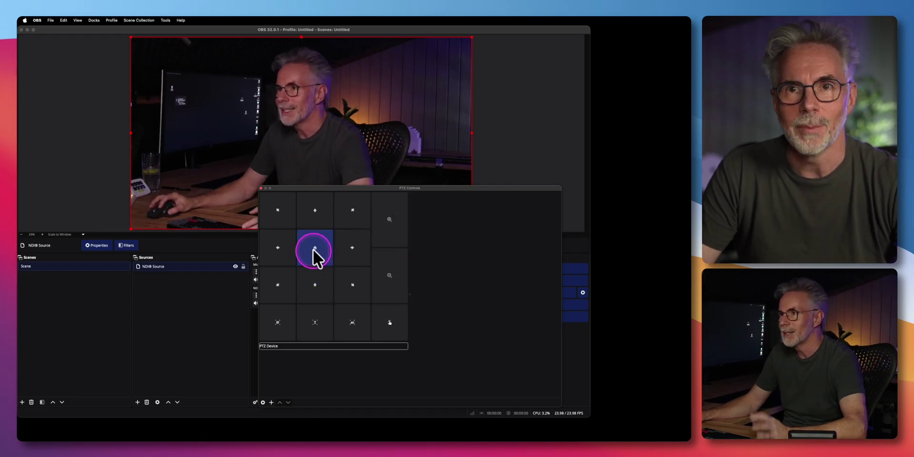
left_click(381, 277)
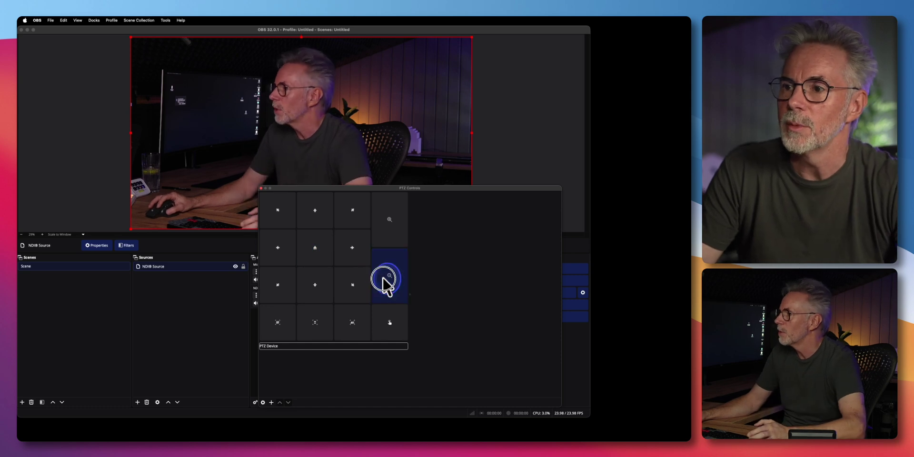
left_click(383, 278)
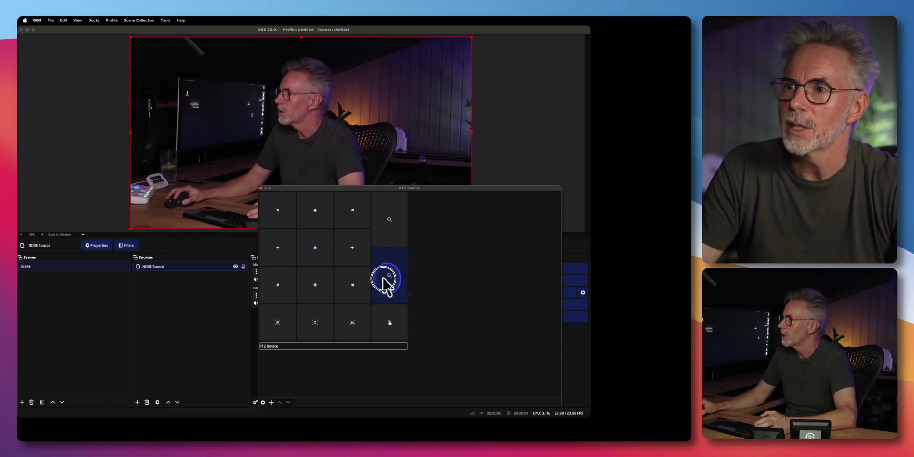
left_click(383, 278)
left_click(382, 276)
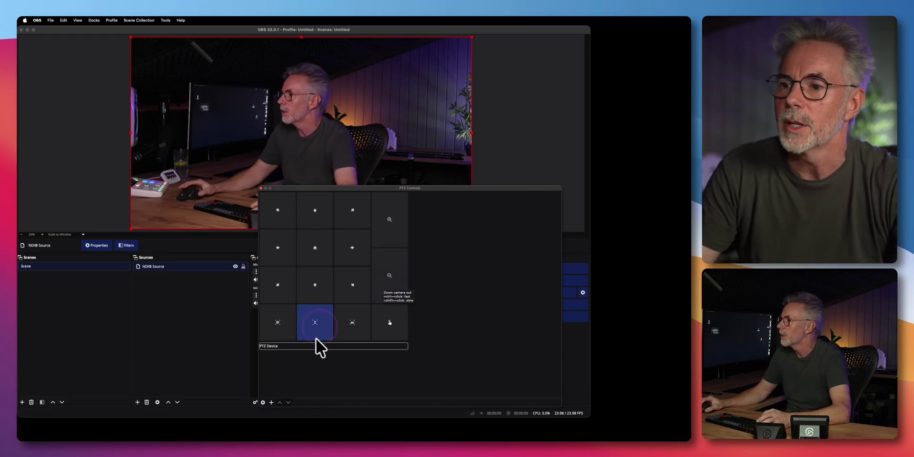
left_click(271, 403)
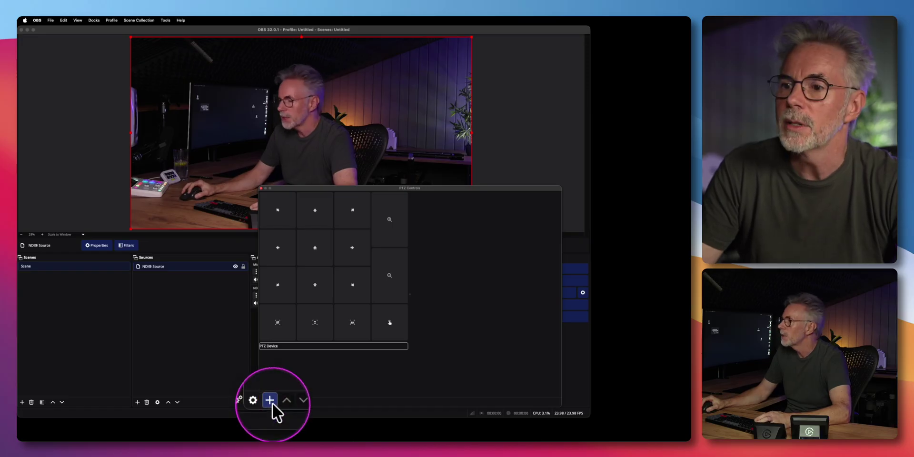
Step: Add a camera preset named Studio1, adjust the zoom, and bring up its save options
left_click(271, 402)
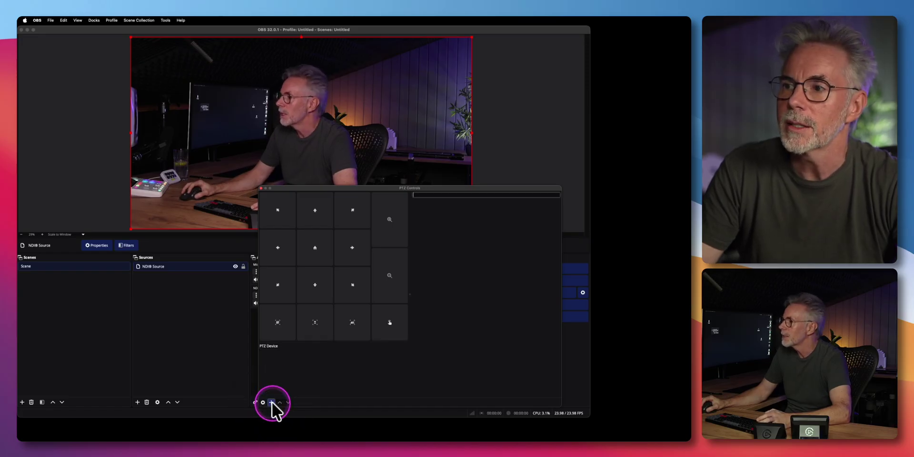
left_click(423, 196)
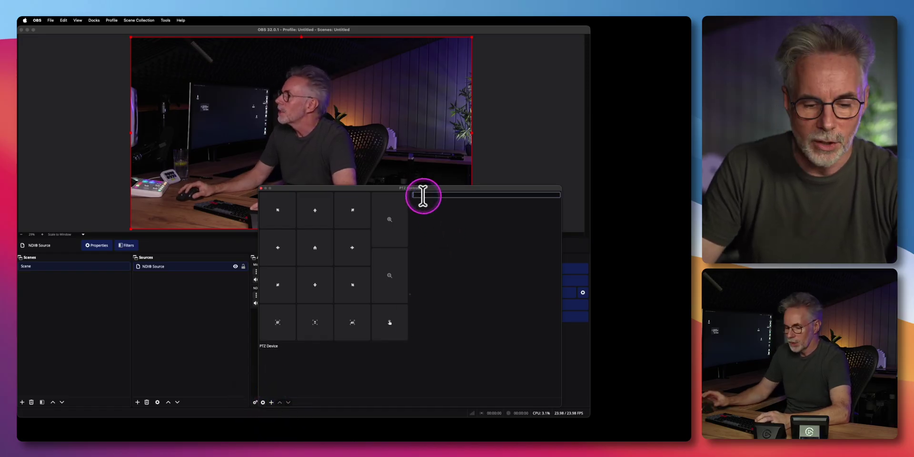
type("Studio1")
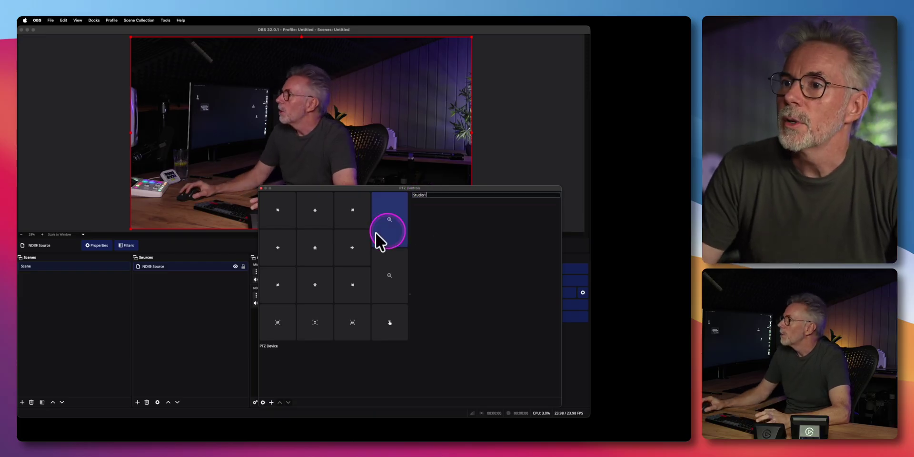
left_click(386, 221)
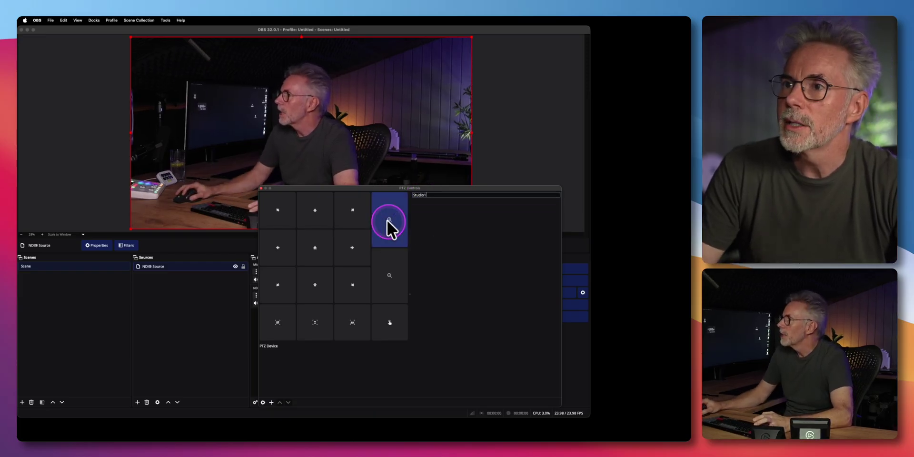
left_click(430, 196)
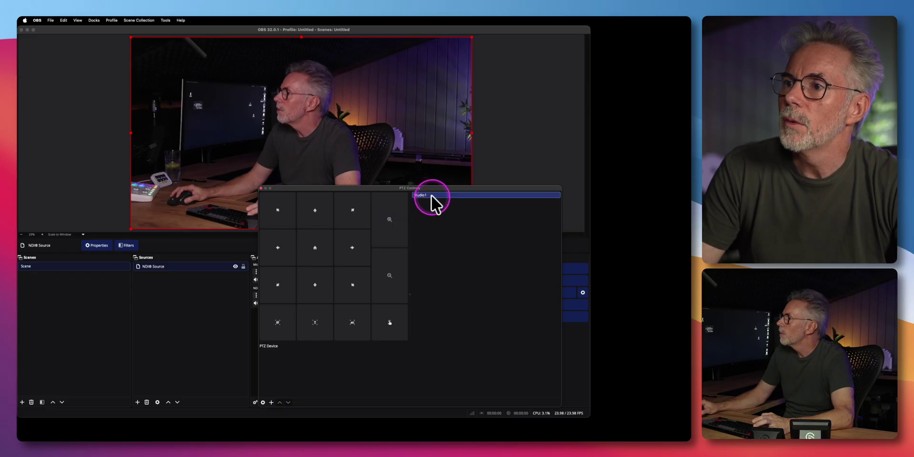
right_click(431, 195)
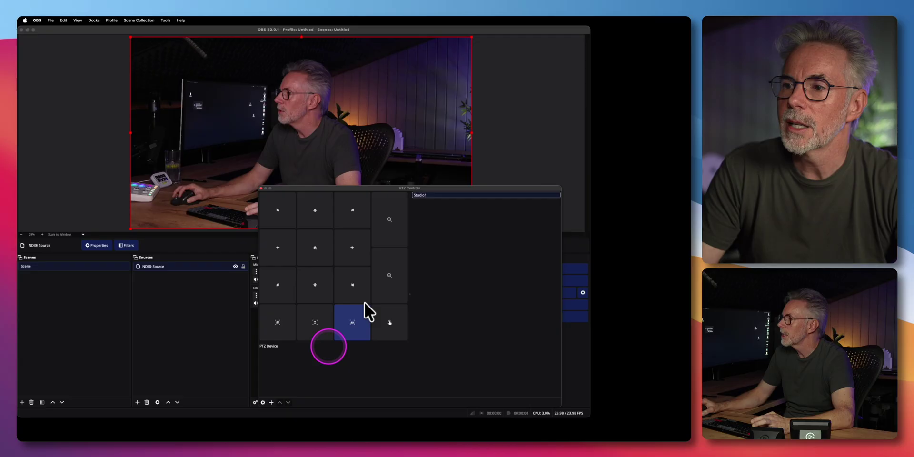
Step: Hold zoom-out until the camera reaches a wide shot
left_click(391, 269)
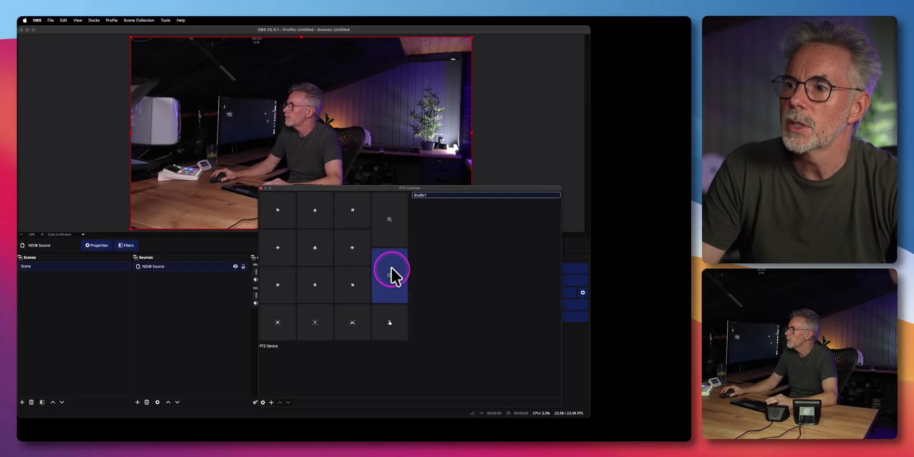
left_click_drag(379, 273, 296, 367)
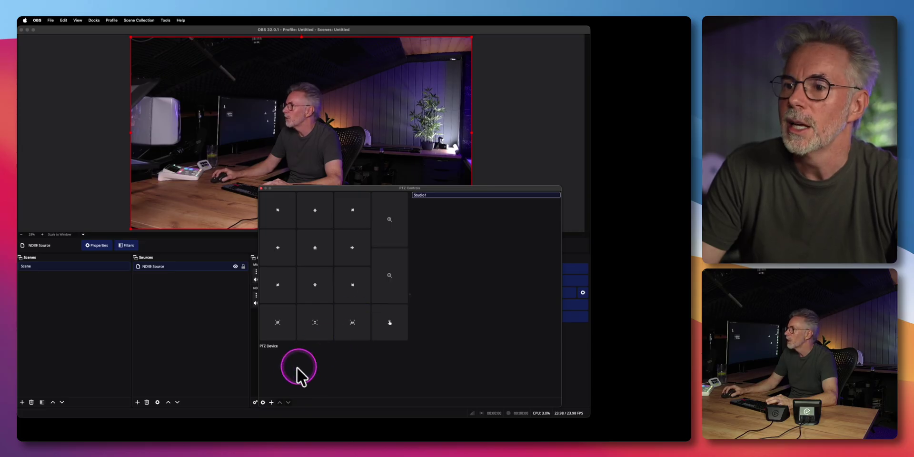
left_click_drag(271, 403, 270, 402)
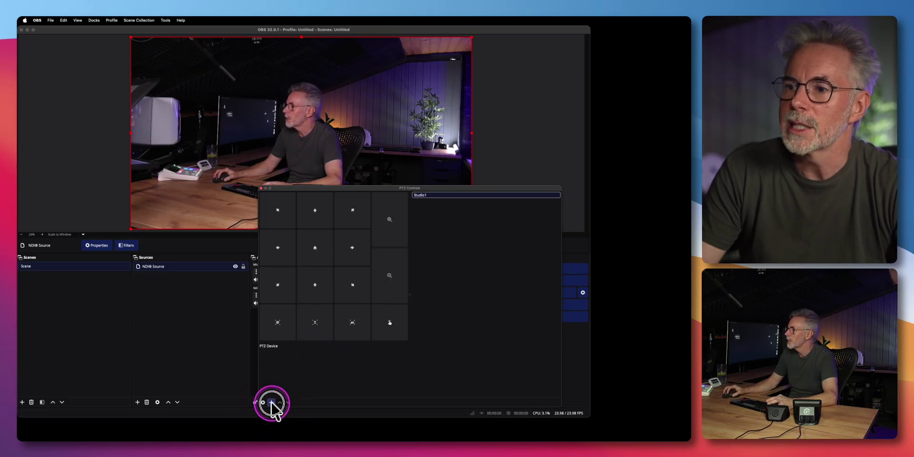
Step: Add a second preset named Zoom and save the current wide framing to it
left_click(427, 316)
left_click(451, 203)
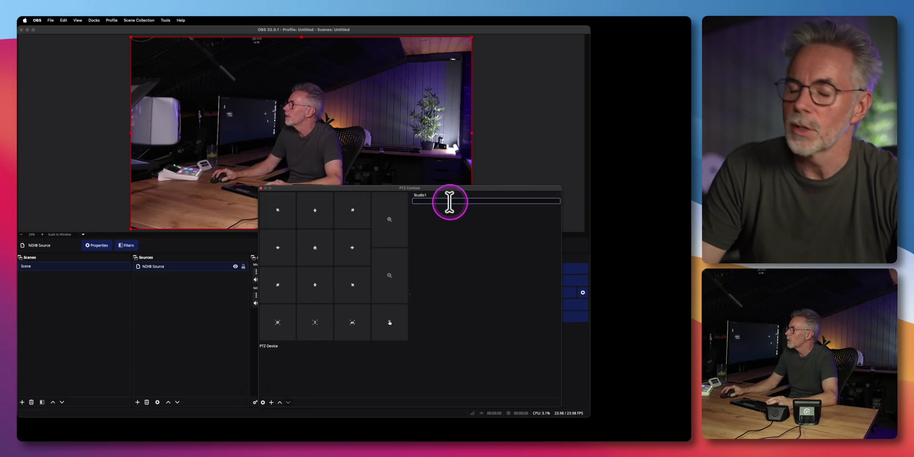
type("Zoom")
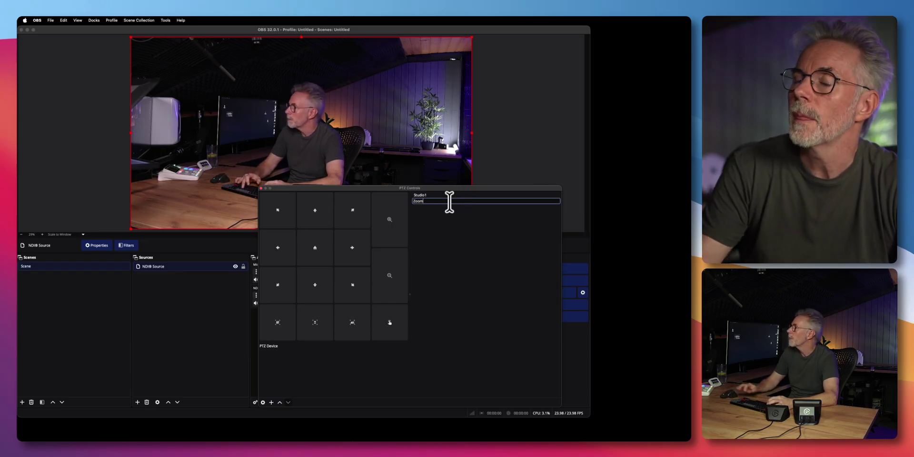
left_click(435, 202)
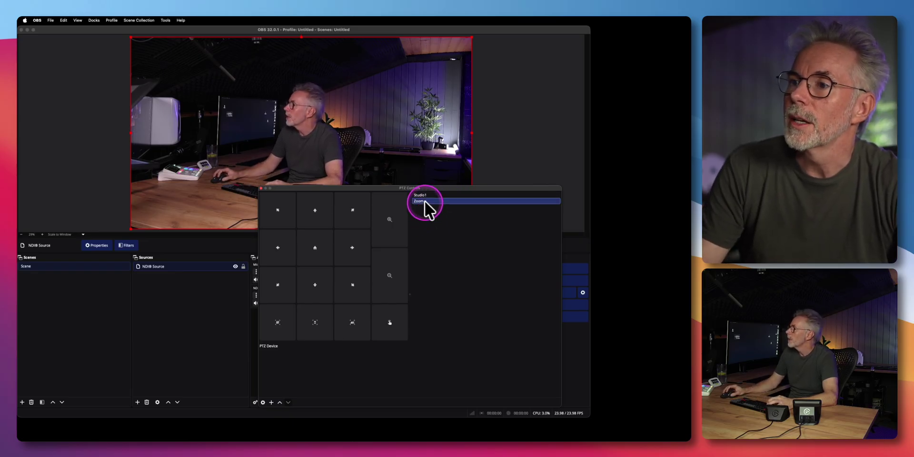
right_click(425, 201)
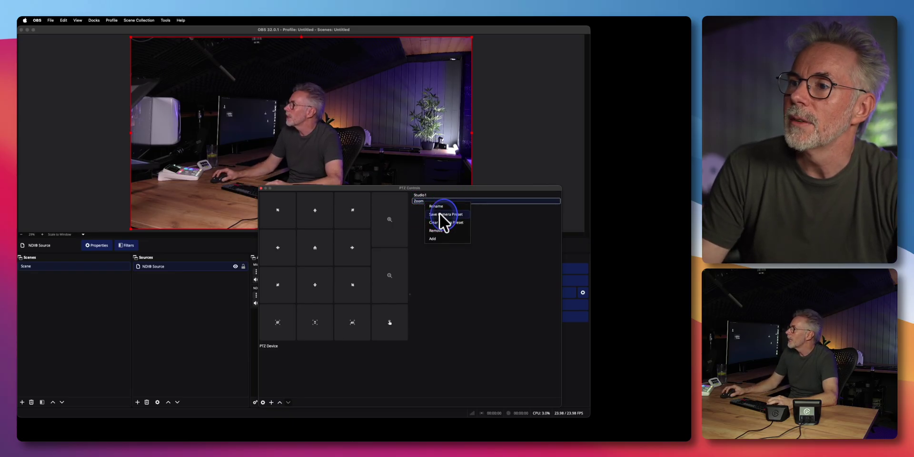
left_click(435, 239)
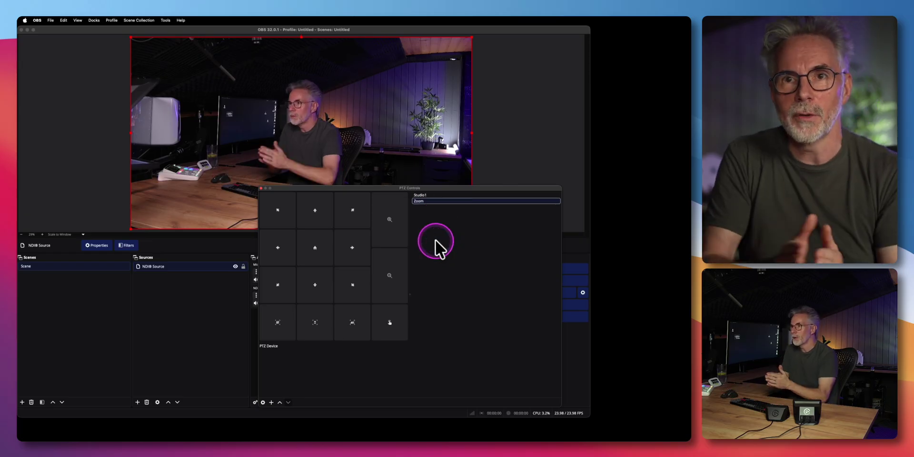
left_click(435, 240)
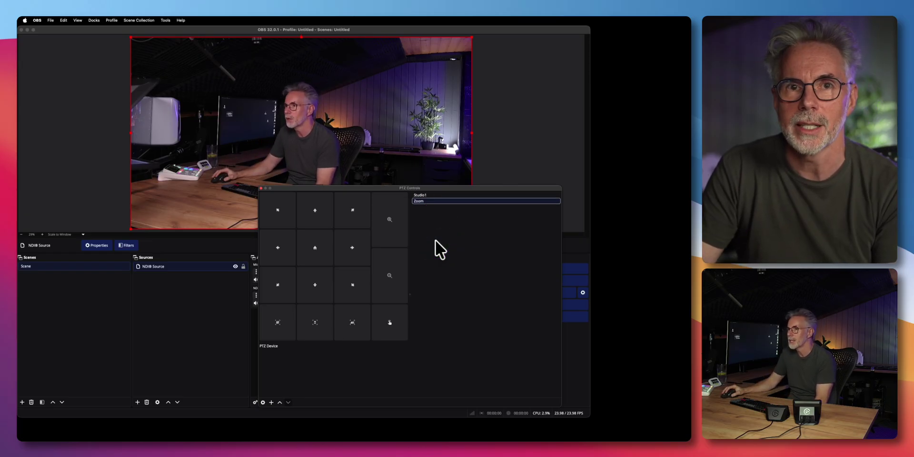
Step: Recall Studio1, then Zoom, and nudge the PTZ Controls panel up to uncover the audio levels
left_click(421, 196)
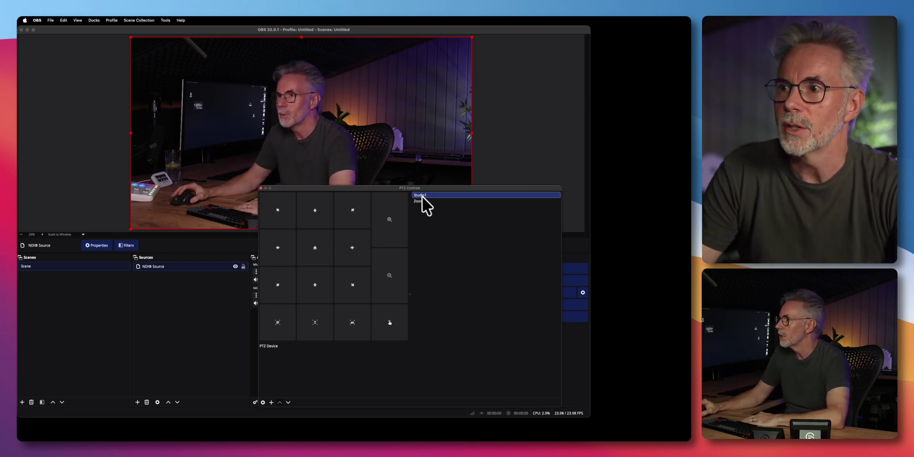
left_click(421, 201)
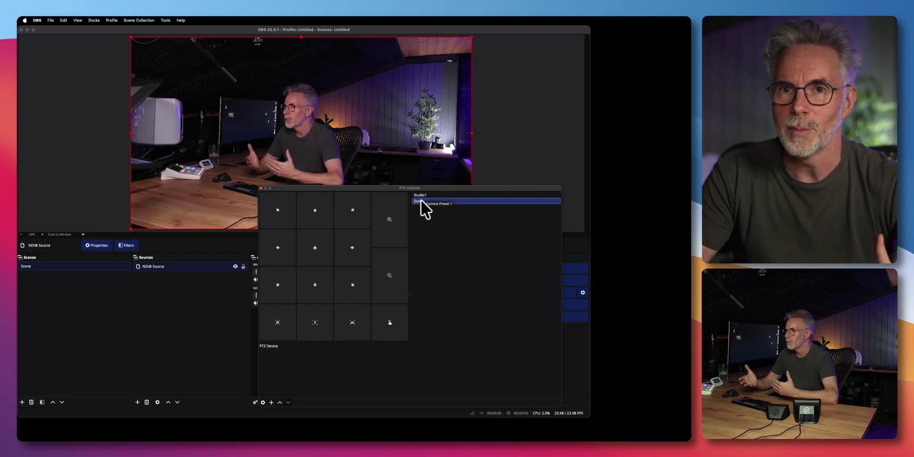
left_click(379, 191)
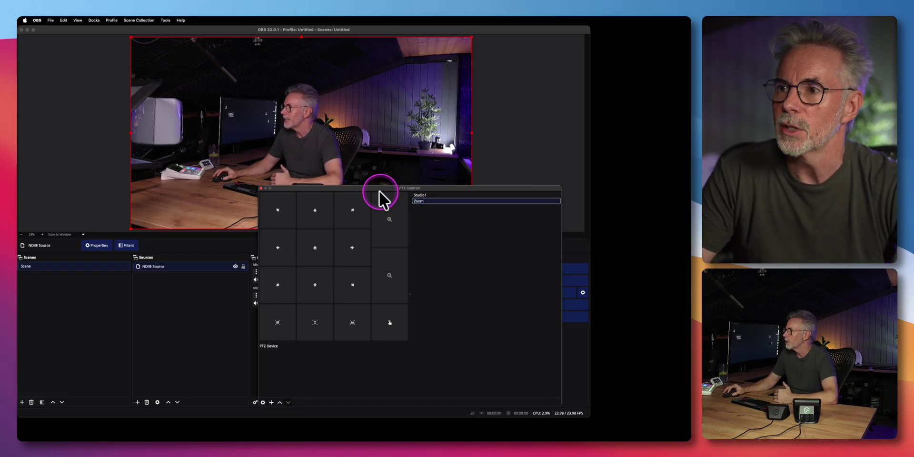
mouse_move(379, 190)
left_mouse_down()
mouse_move(408, 188)
mouse_move(371, 173)
mouse_move(379, 181)
left_mouse_up()
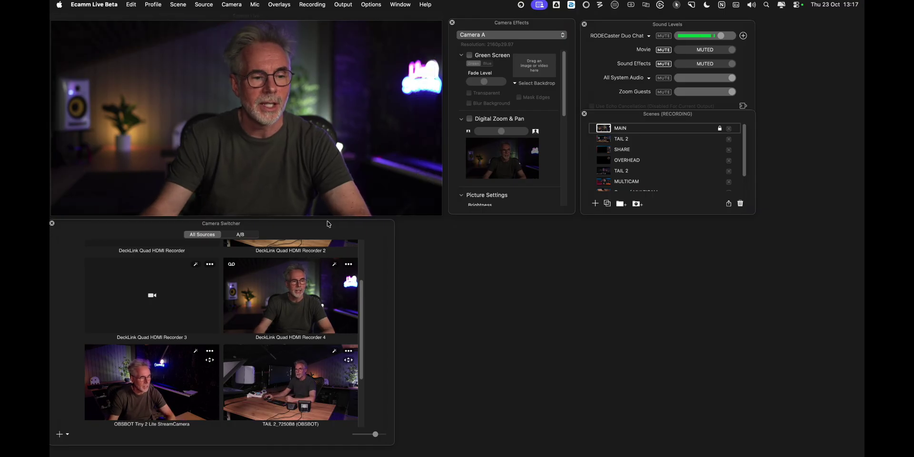
Step: Switch Ecamm Live to the TAIL 2 scene with the Super+2 shortcut
key("super+2")
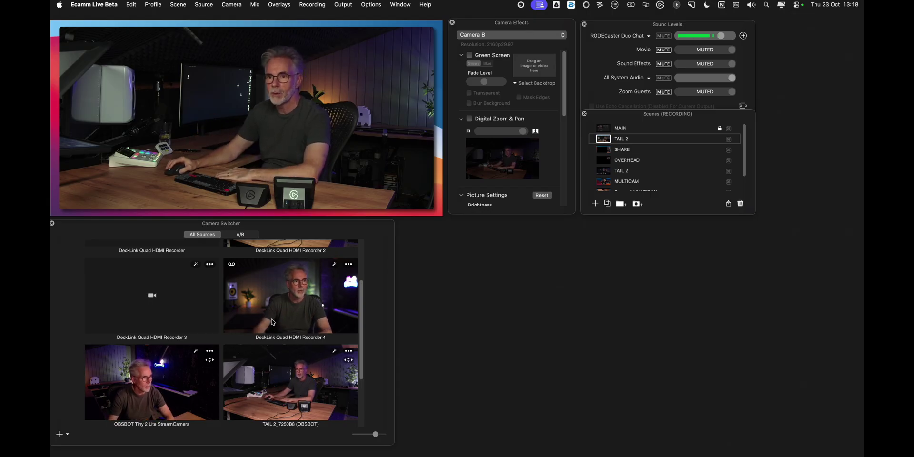
Step: Bring Ecamm Live's Camera Switcher window forward from the app's window list
scroll(243, 342, "down", 3)
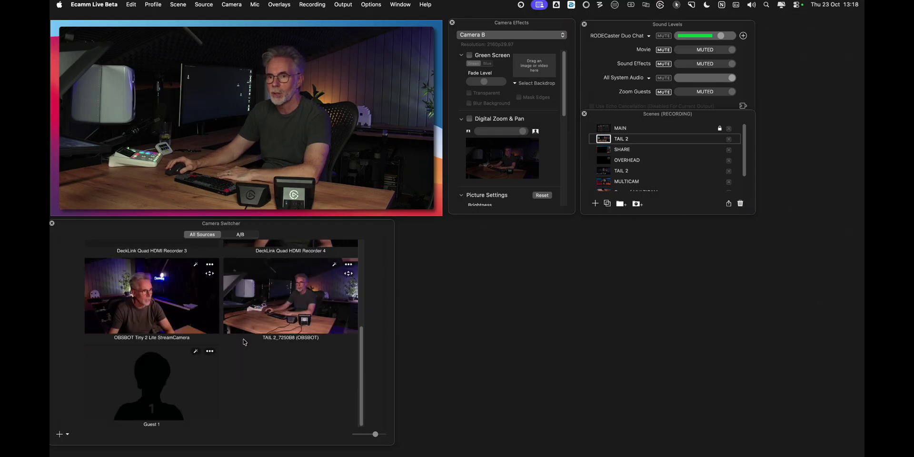
scroll(243, 342, "up", 3)
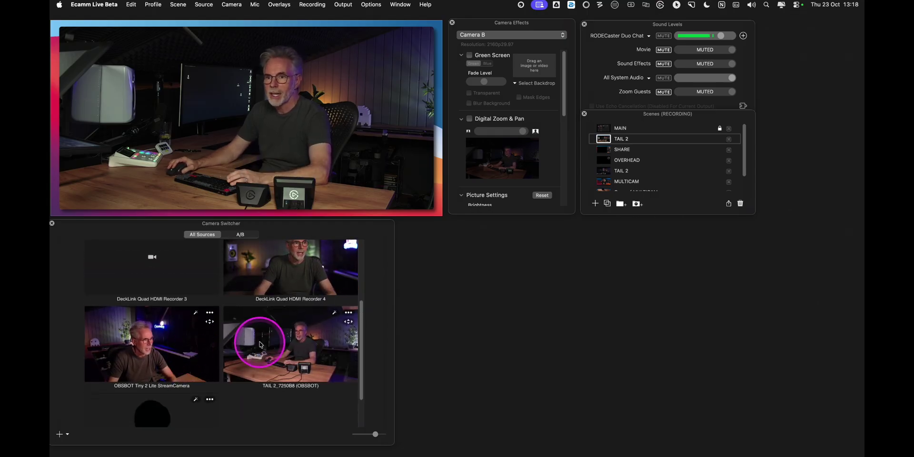
scroll(284, 337, "up", 4)
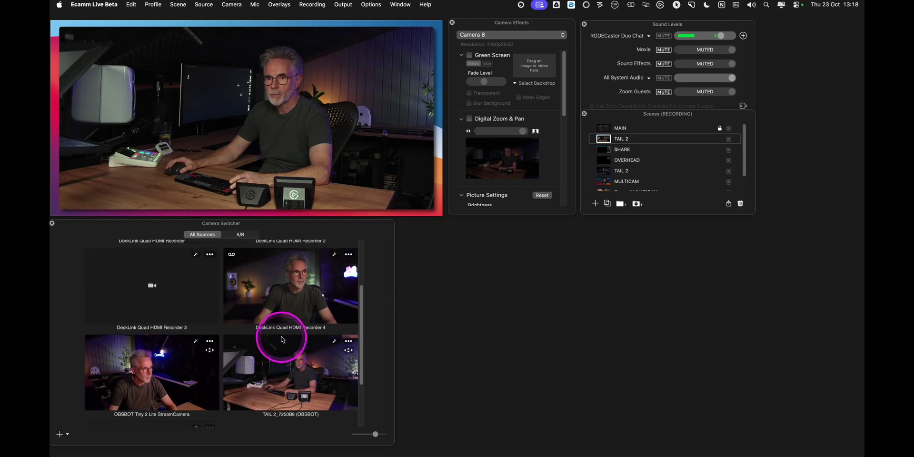
mouse_move(368, 94)
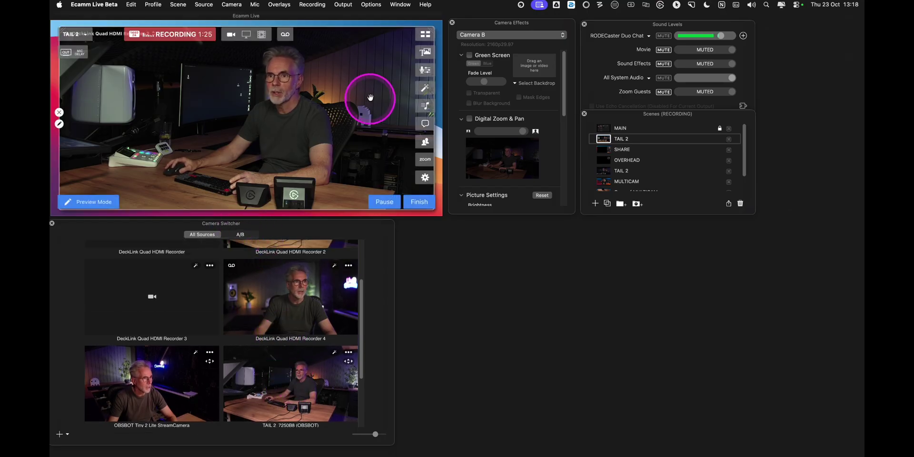
left_click(395, 8)
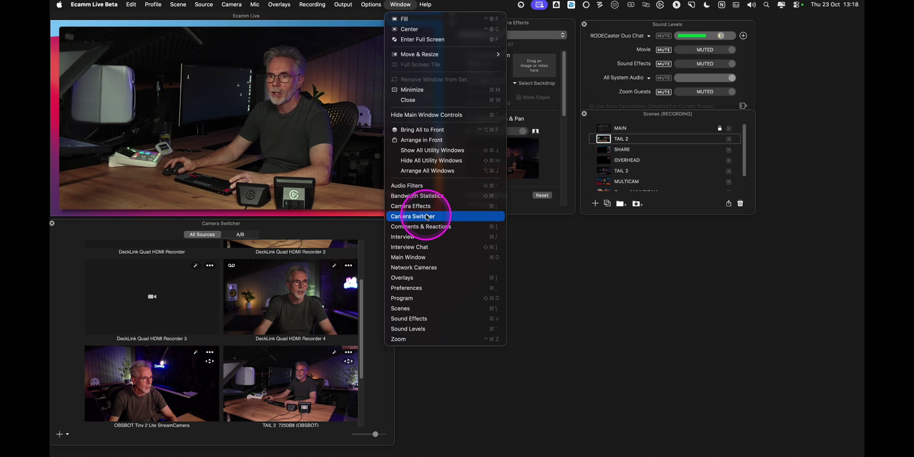
left_click(427, 216)
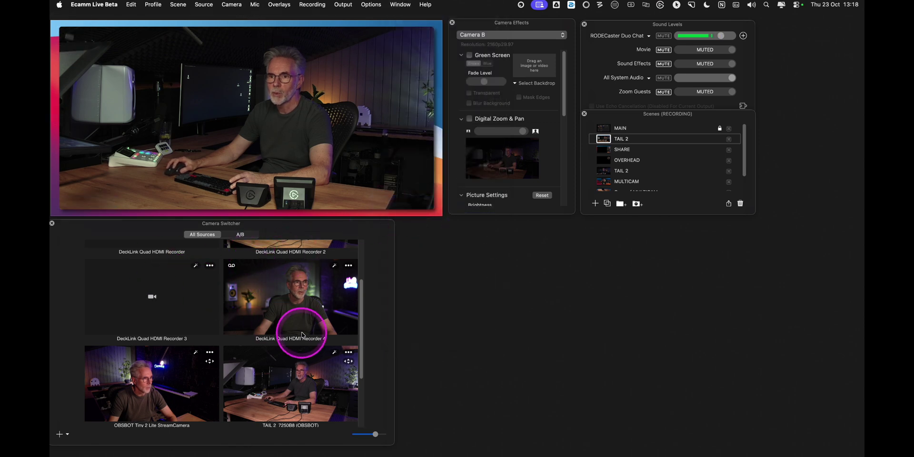
Step: Show every camera source in the switcher and locate the TAIL 2_7250B8 (OBSBOT) tile
scroll(305, 336, "up", 3)
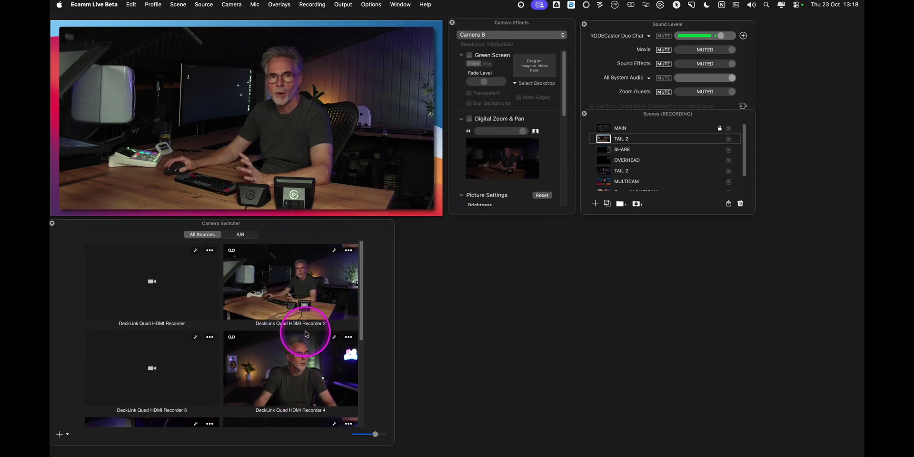
left_click(305, 336)
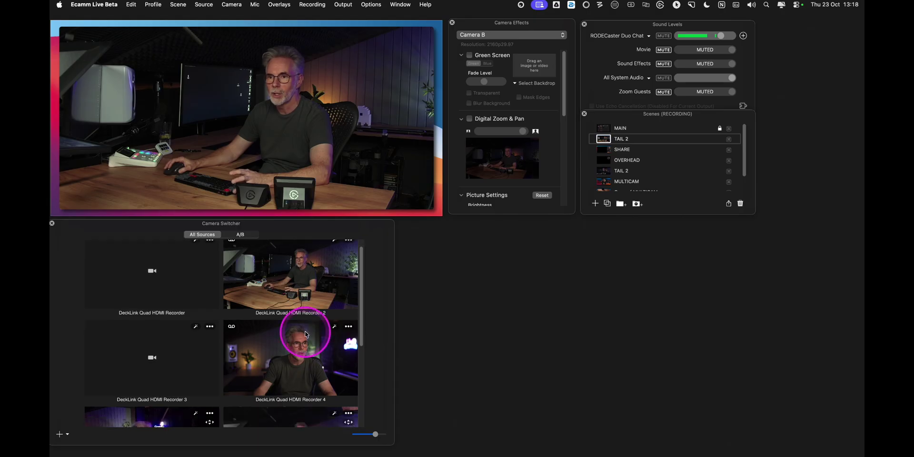
scroll(304, 335, "down", 1)
left_click(242, 278)
left_click(202, 237)
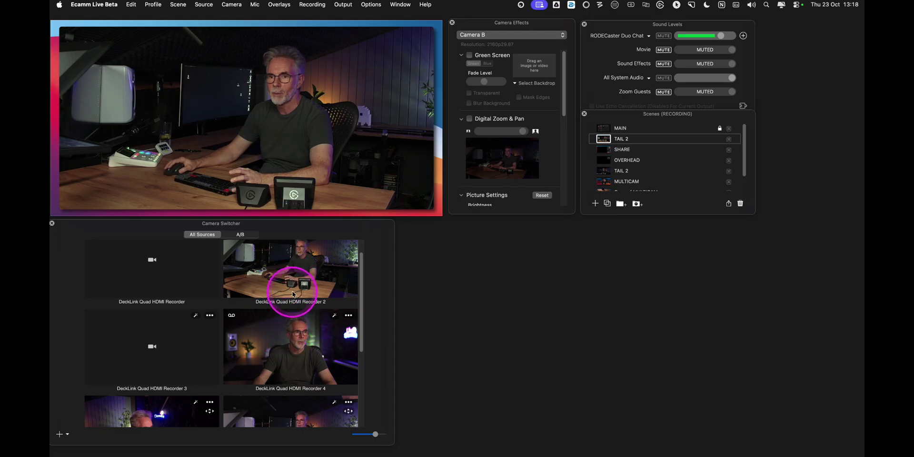
scroll(293, 286, "up", 1)
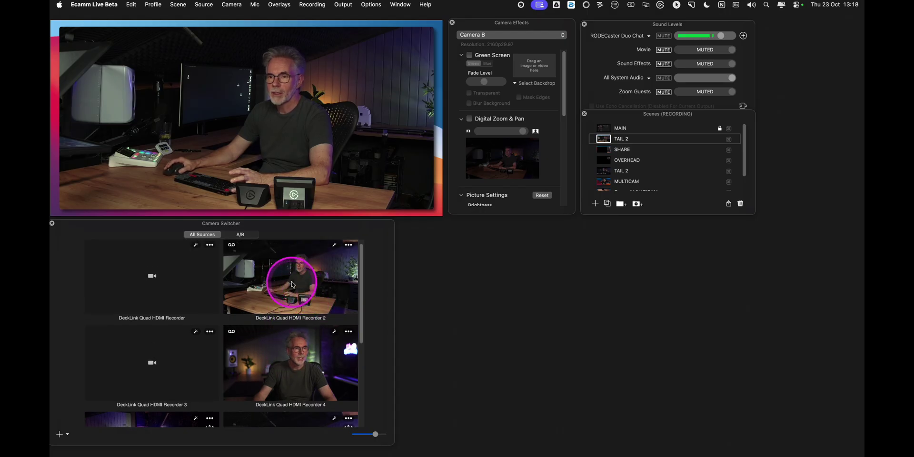
scroll(292, 285, "down", 3)
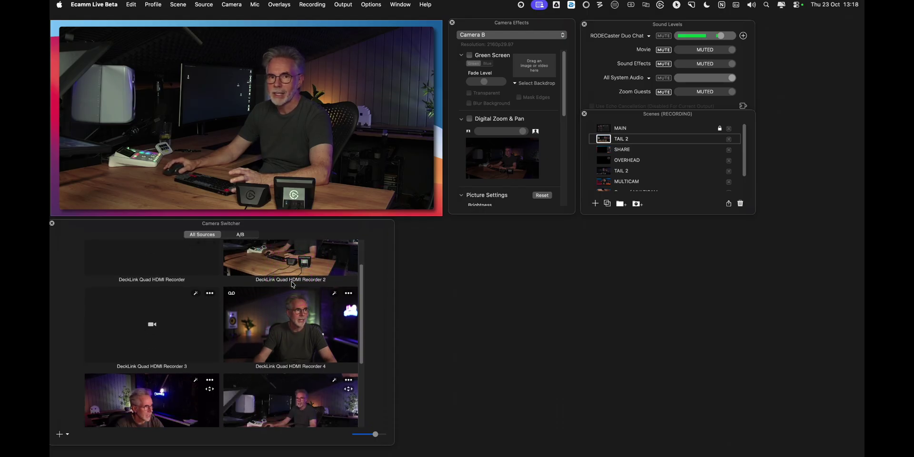
scroll(292, 284, "down", 2)
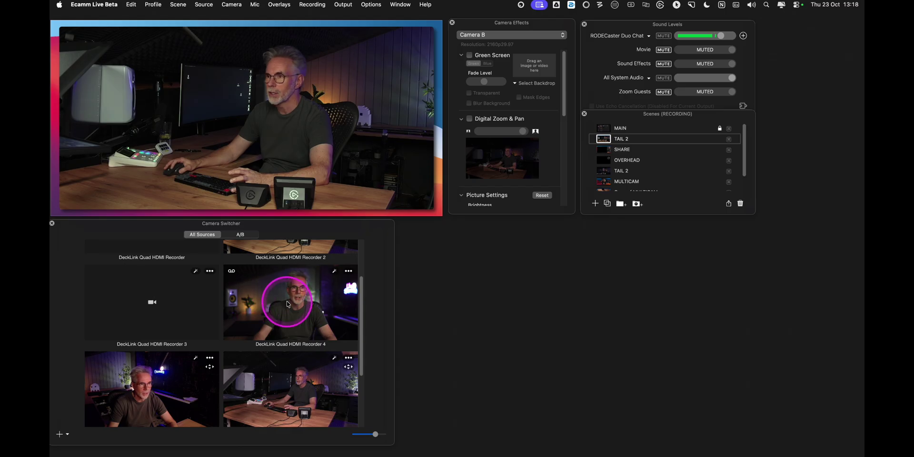
scroll(287, 303, "down", 2)
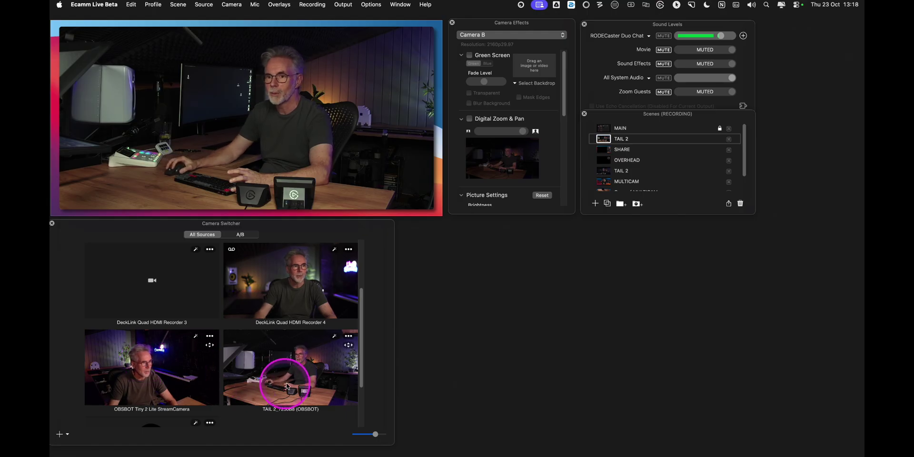
scroll(285, 378, "down", 1)
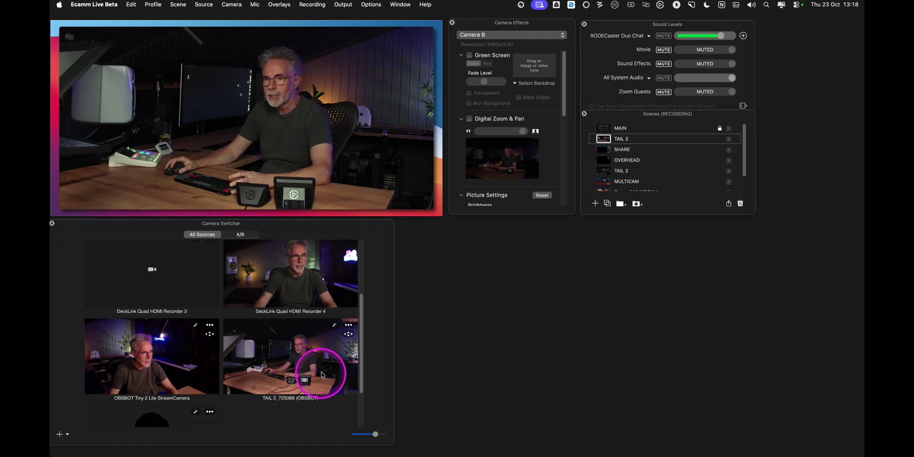
scroll(317, 369, "up", 1)
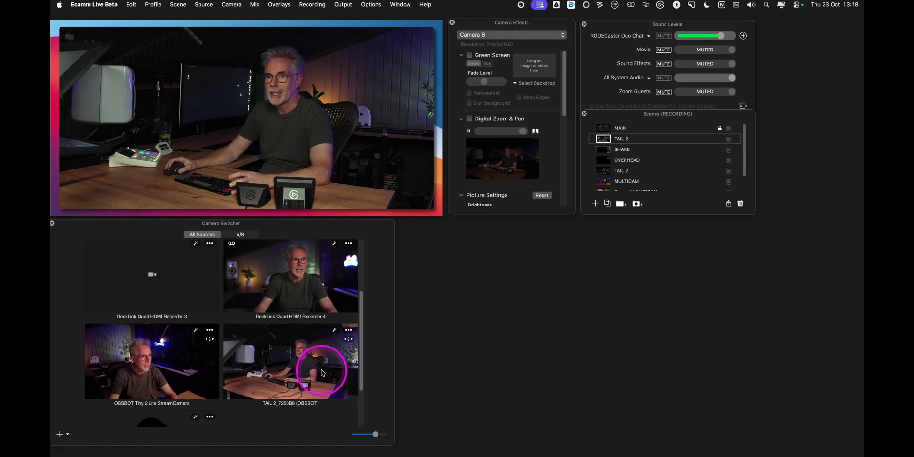
Step: Open the TAIL 2 PTZ window, zoom in on the presenter and pan slightly right
left_click(348, 340)
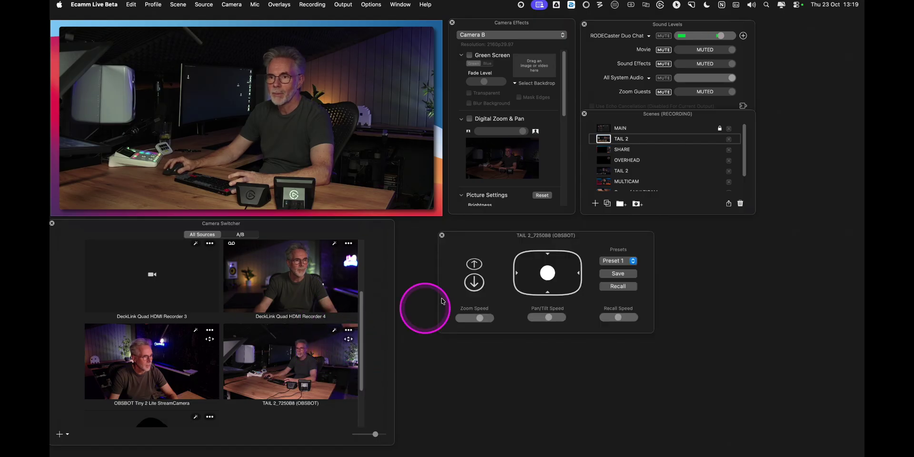
left_click_drag(492, 247, 468, 249)
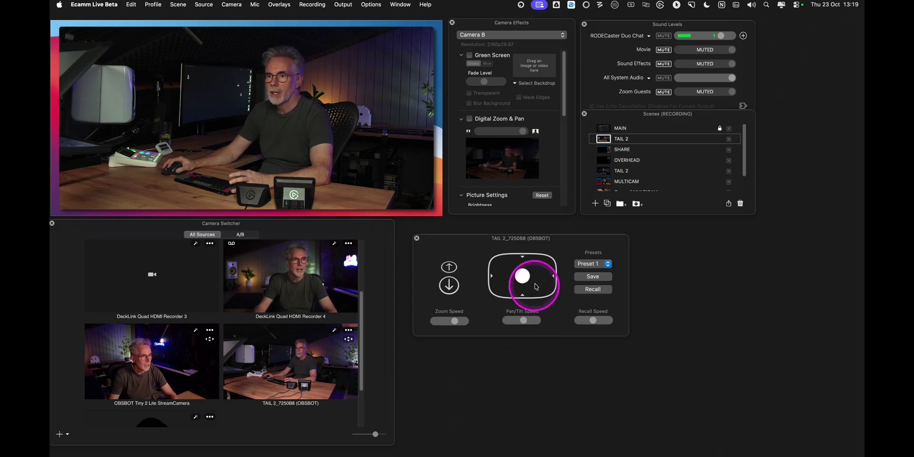
left_click(447, 268)
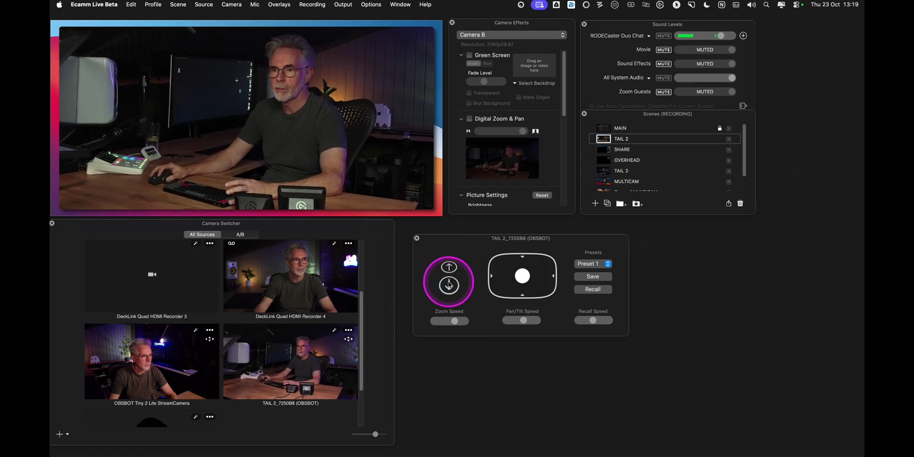
left_click(450, 285)
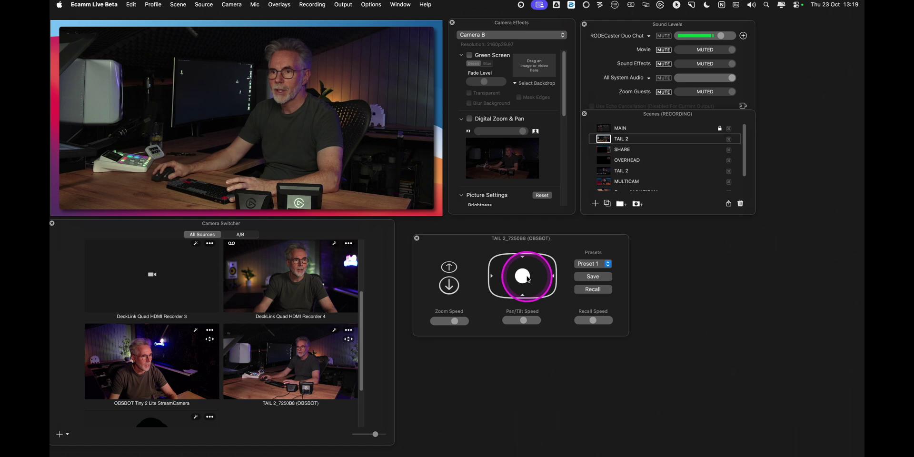
left_click_drag(526, 279, 522, 278)
Step: Lower the Pan/Tilt Speed slider and reframe the shot closer on the presenter
left_click(524, 320)
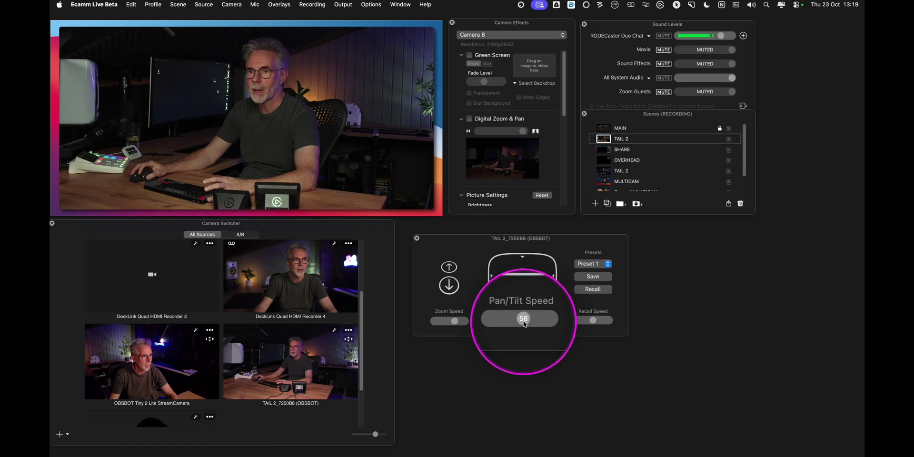
left_click_drag(524, 324, 515, 323)
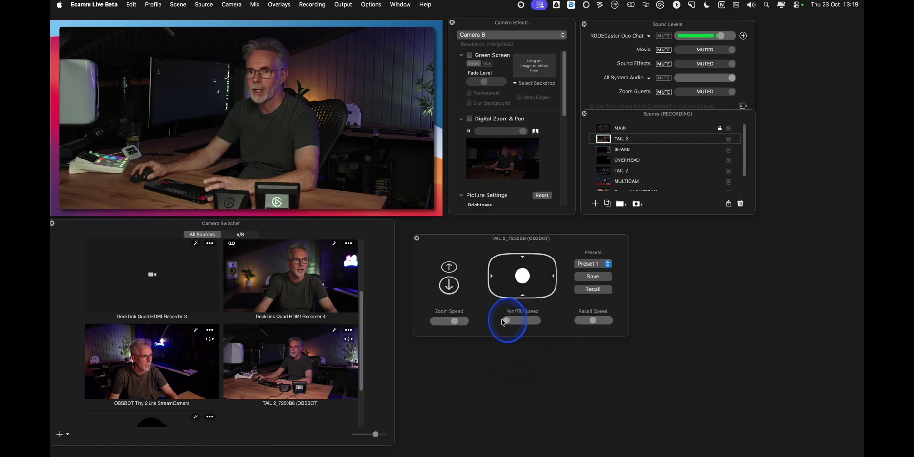
left_click(503, 322)
left_click(527, 262)
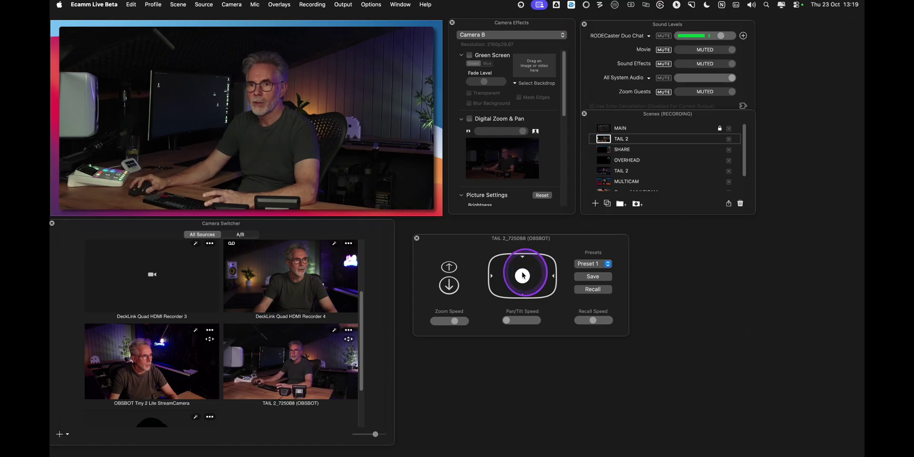
left_click_drag(523, 275, 524, 280)
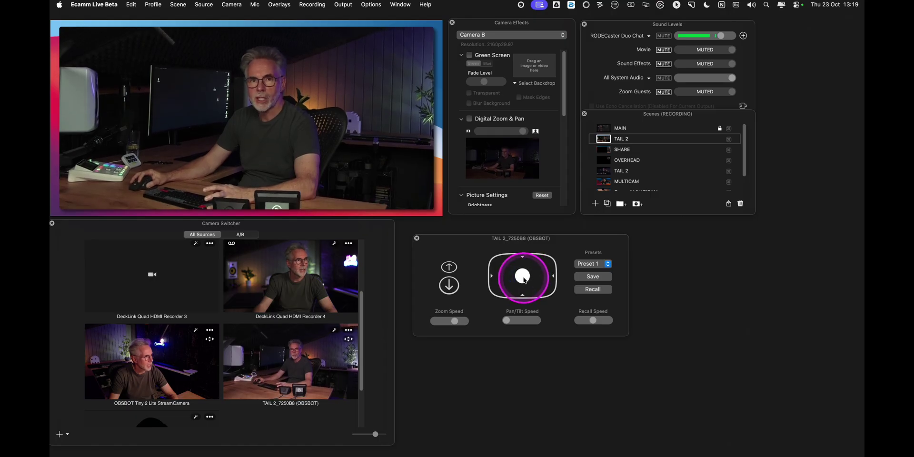
left_click_drag(473, 266, 520, 273)
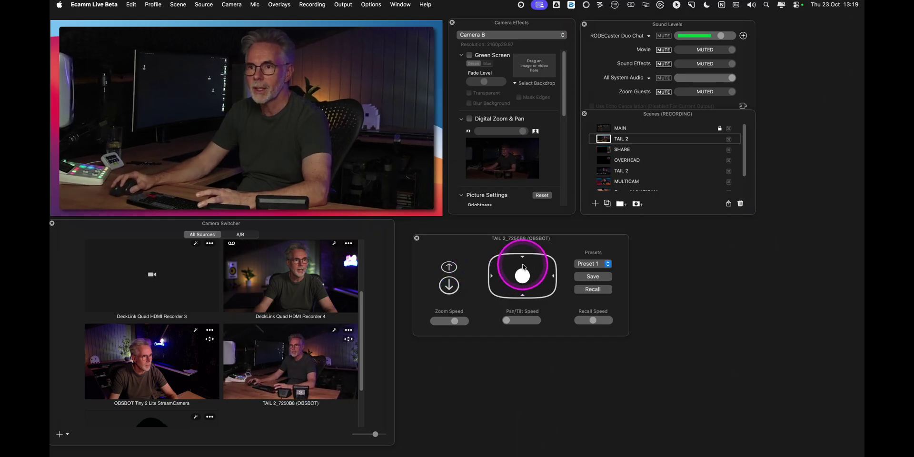
Step: Choose Preset 1 in the Presets popup
left_click(603, 265)
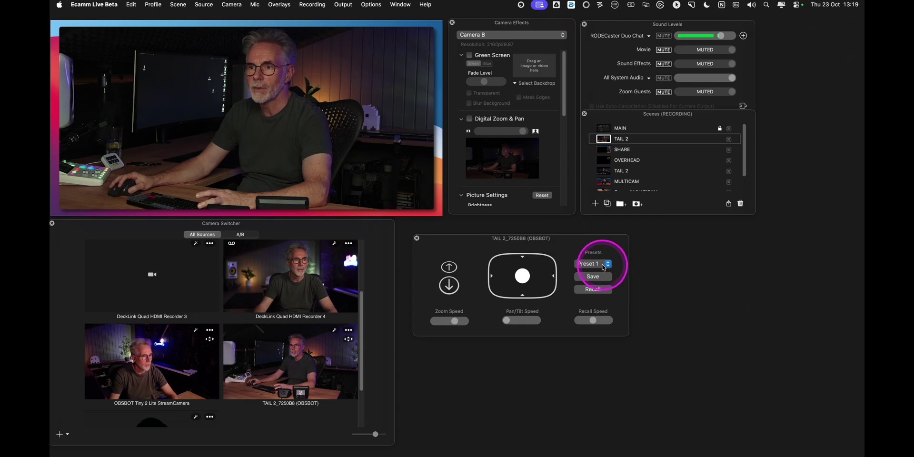
mouse_move(604, 266)
left_mouse_down()
mouse_move(593, 348)
mouse_move(604, 320)
mouse_move(589, 268)
left_mouse_up()
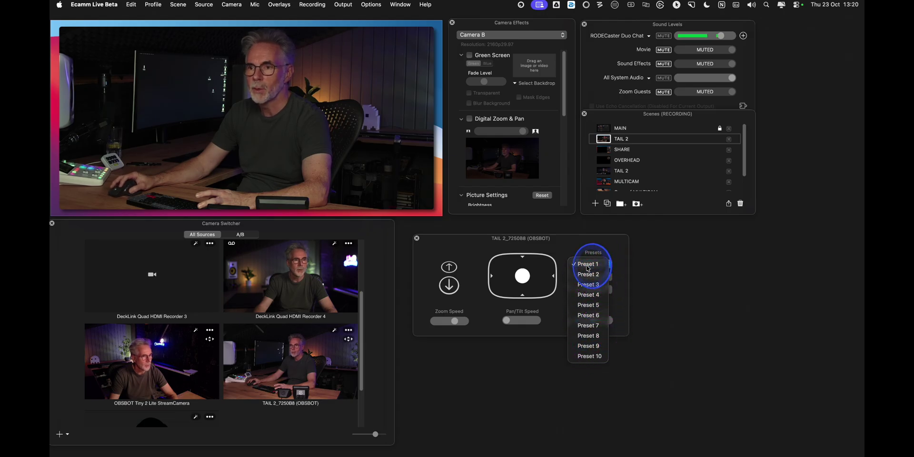
left_click(588, 268)
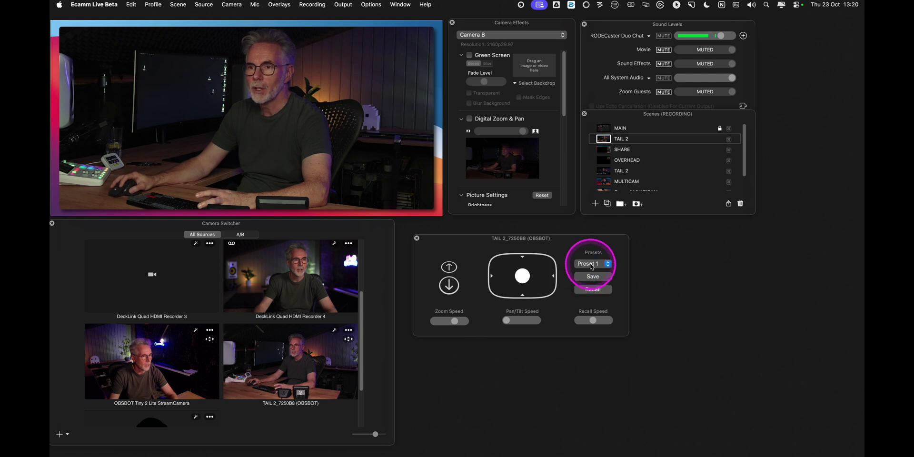
Step: Save the close framing, then zoom out and pan left to a wider desk shot
left_click(599, 278)
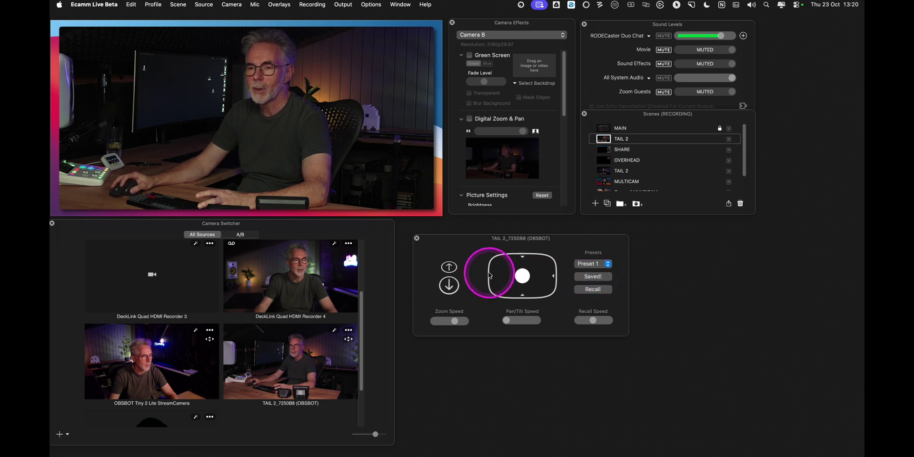
left_click(449, 268)
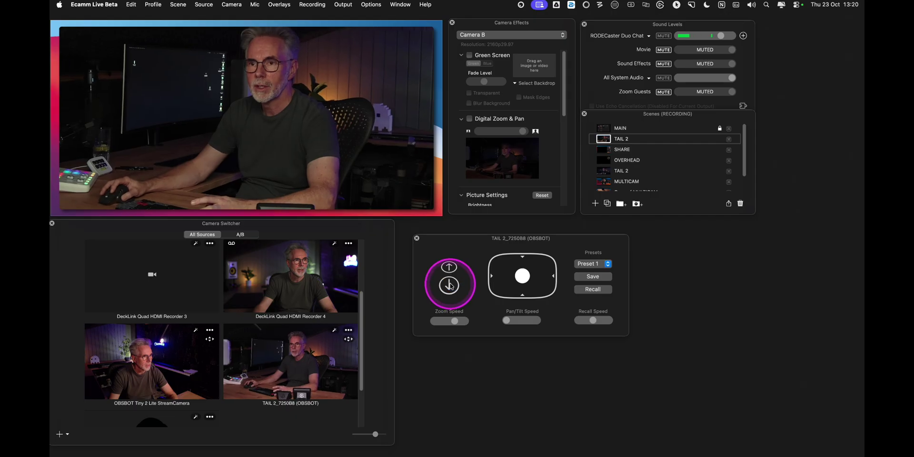
left_click(449, 286)
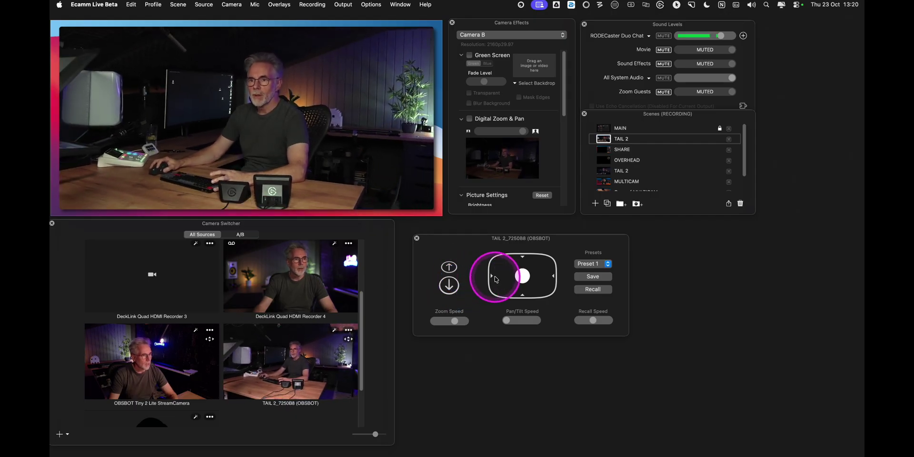
left_click(495, 280)
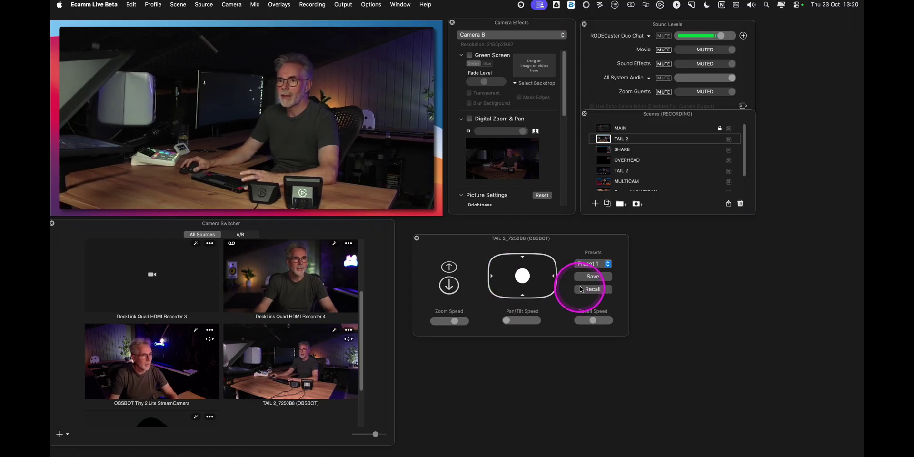
Step: Select Preset 2 for the wide shot, then recall the Preset 1 close framing
left_click(609, 264)
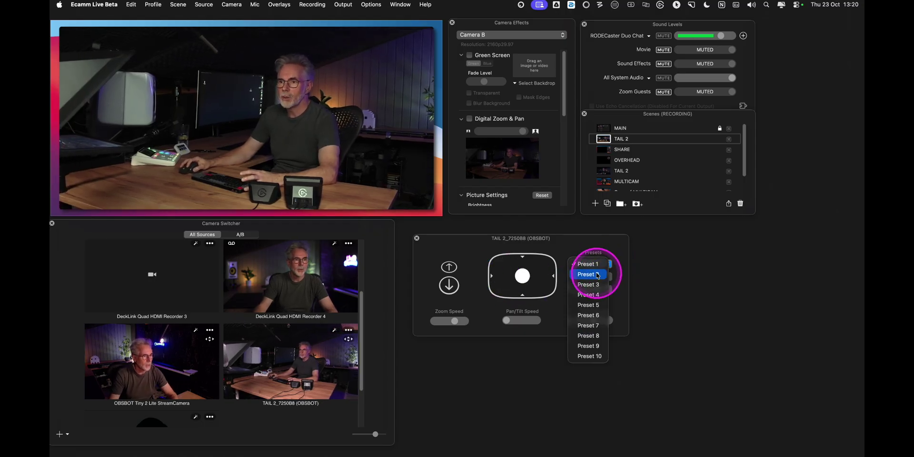
left_click(600, 285)
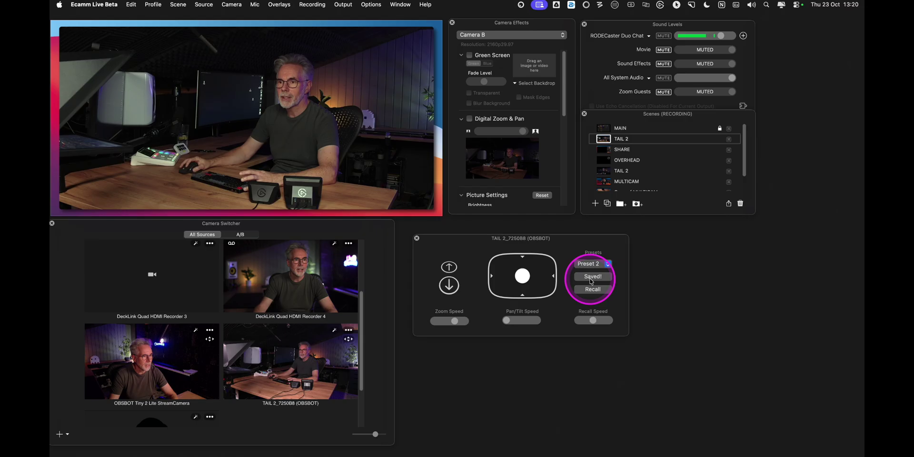
left_click(591, 264)
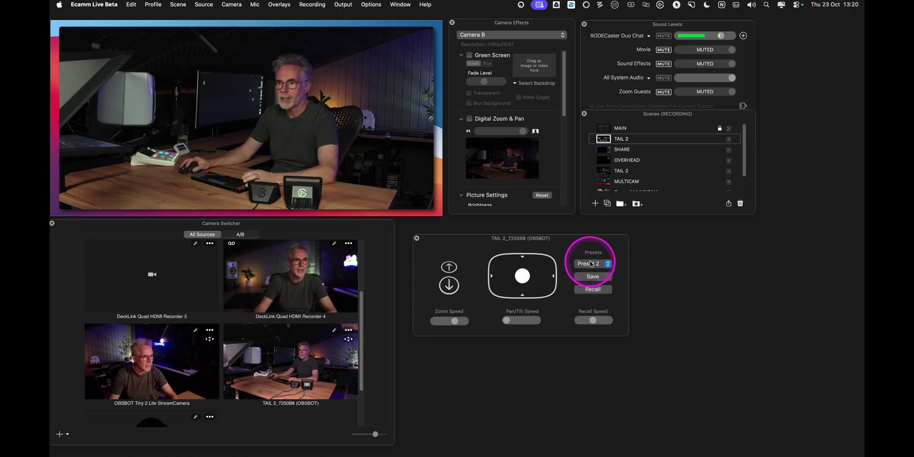
left_click(591, 255)
left_click(593, 291)
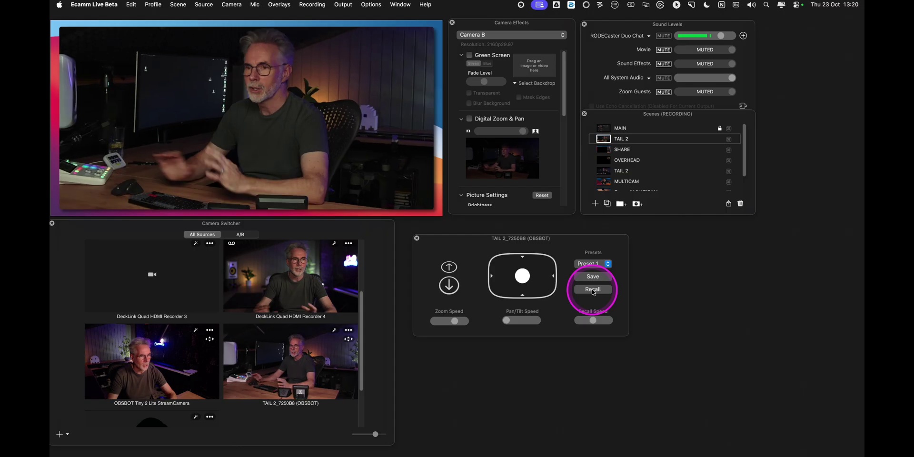
left_click(594, 321)
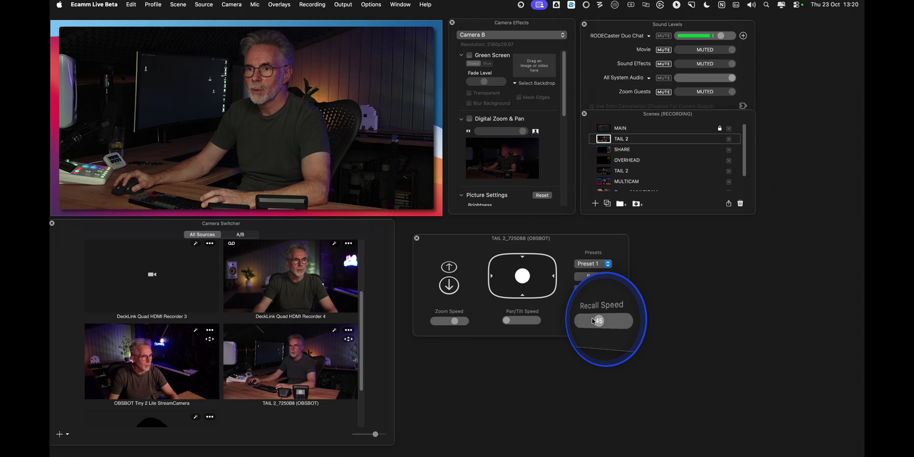
Step: Zoom TAIL 2 out in several steps and nudge the framing to show the whole desk and room
left_click(595, 321)
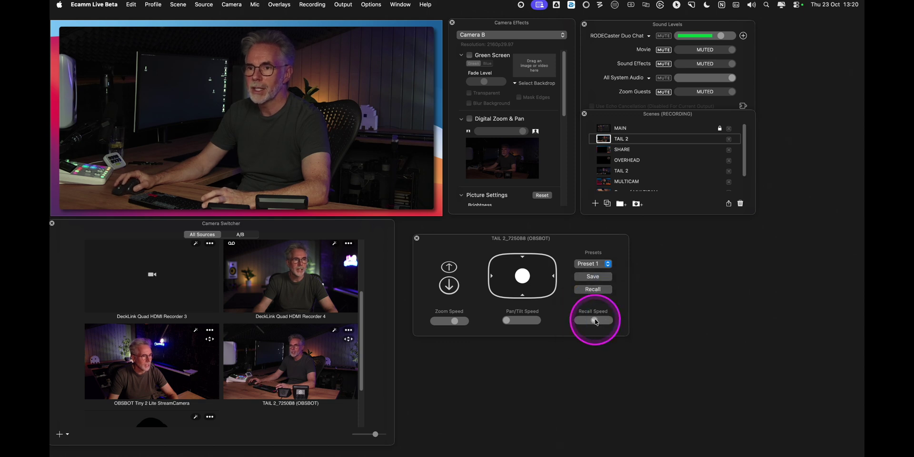
left_click(454, 321)
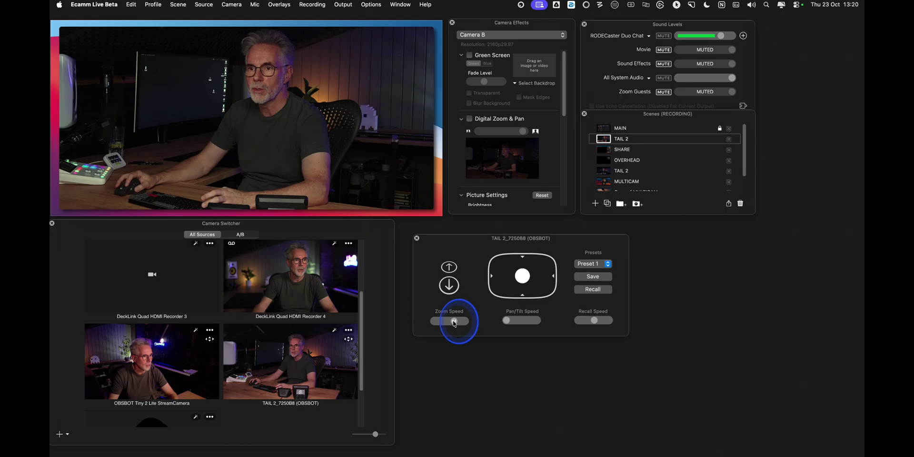
left_click(450, 286)
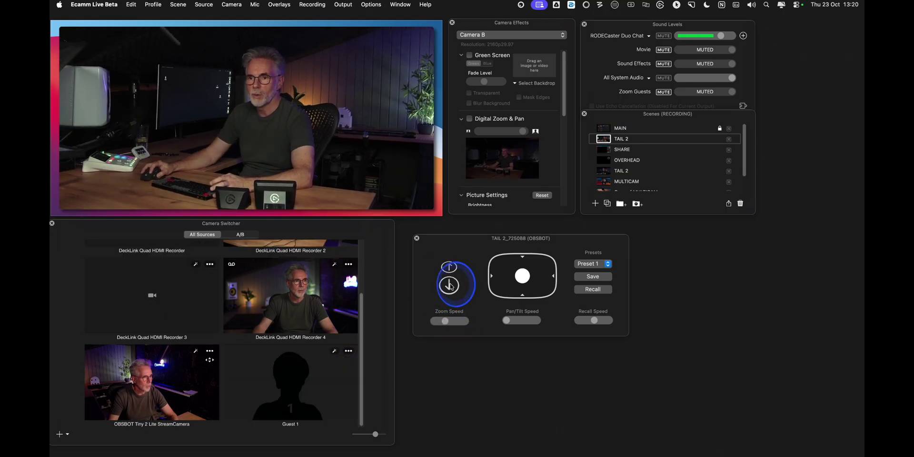
left_click(451, 286)
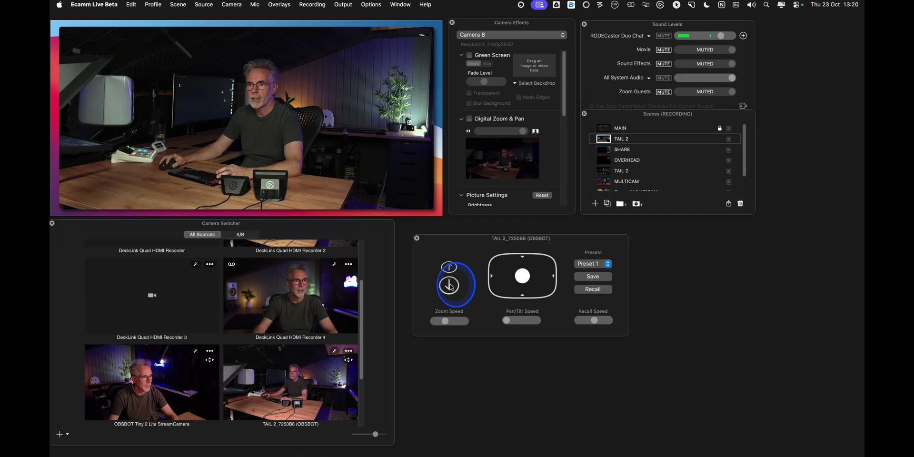
left_click(573, 289)
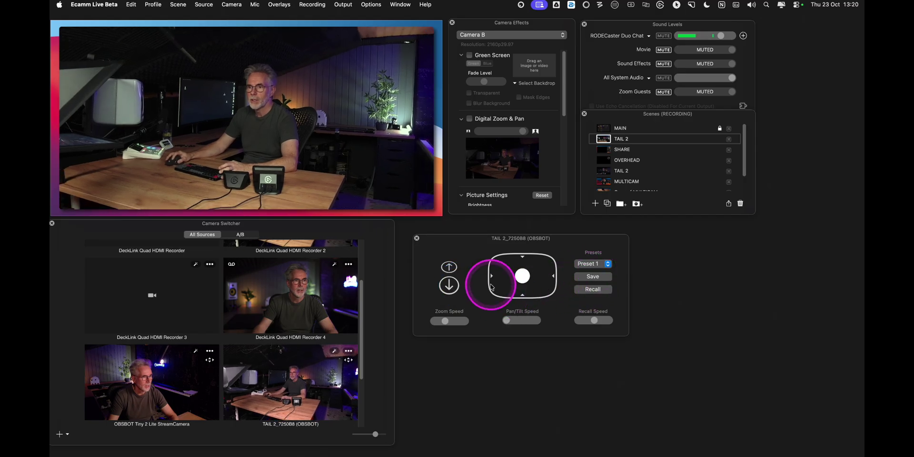
left_click(449, 285)
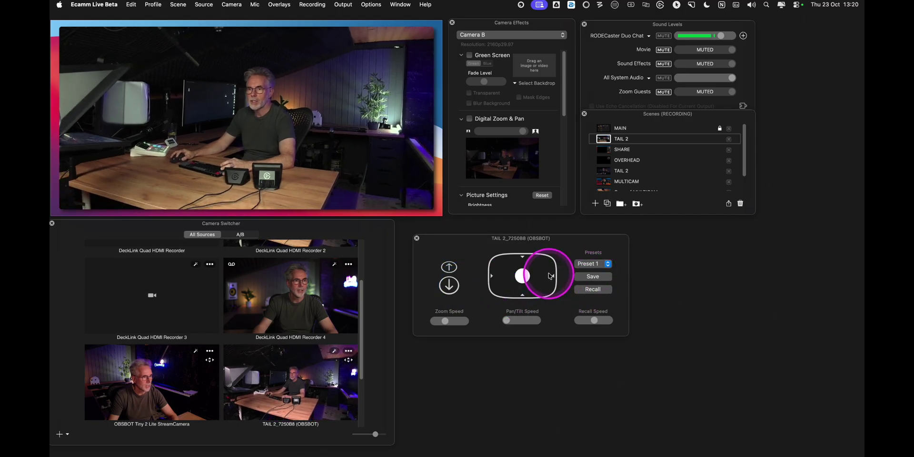
Step: Store the wide desk shot in Preset 3, then recall the Preset 2 framing on TAIL 2
left_click(594, 267)
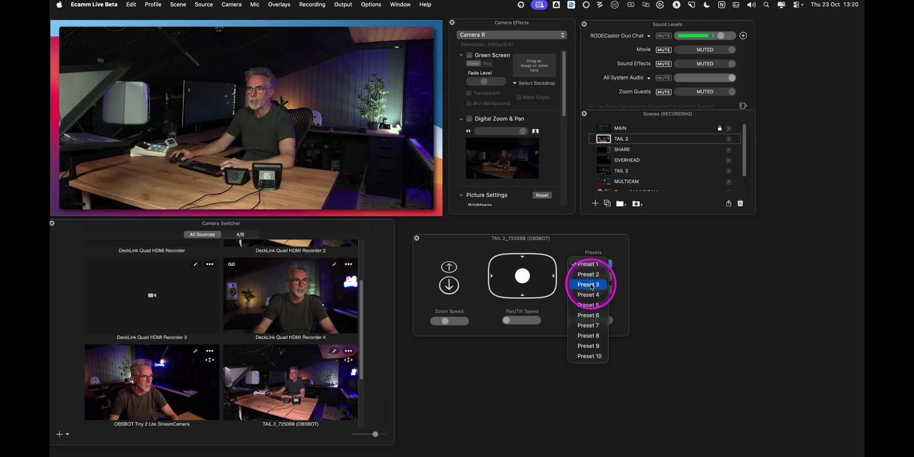
left_click(589, 285)
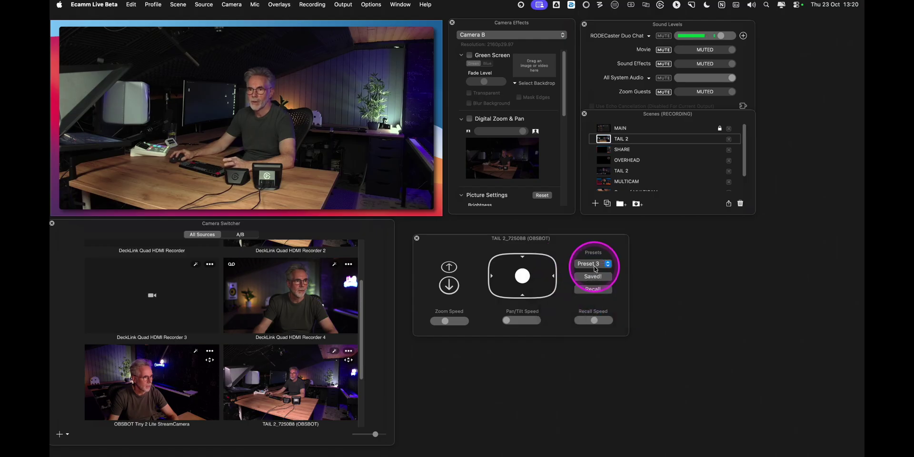
left_click(593, 265)
left_click(589, 255)
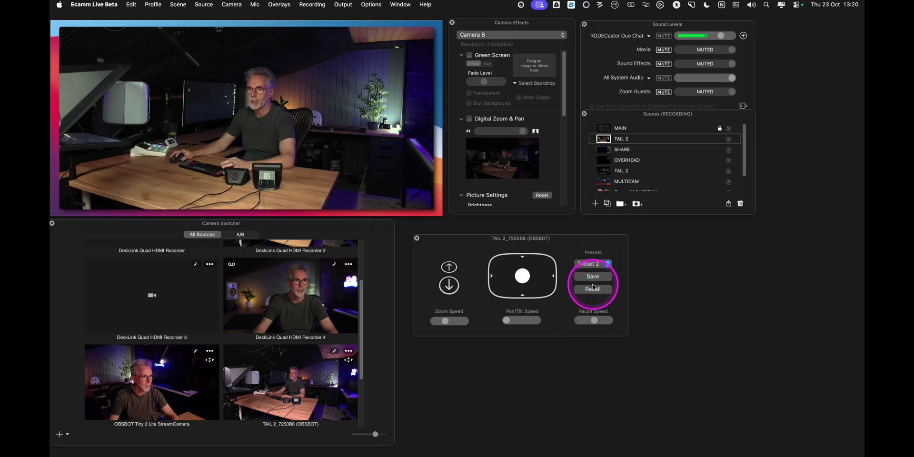
left_click(593, 289)
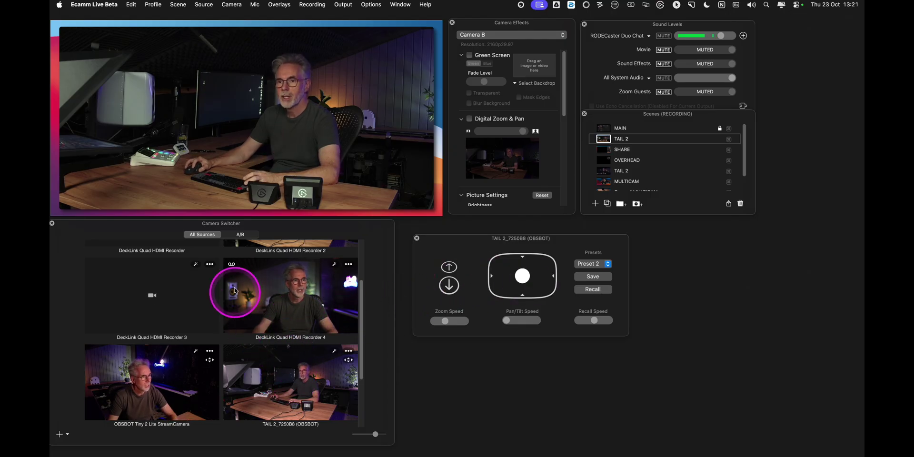
Step: Show the Camera A to F slots in the Camera Switcher's A/B view
left_click(238, 234)
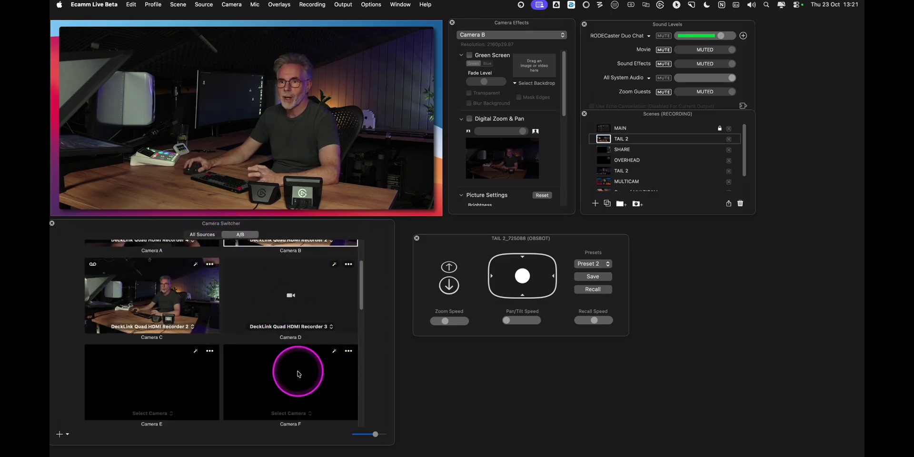
scroll(298, 374, "down", 3)
scroll(300, 374, "up", 5)
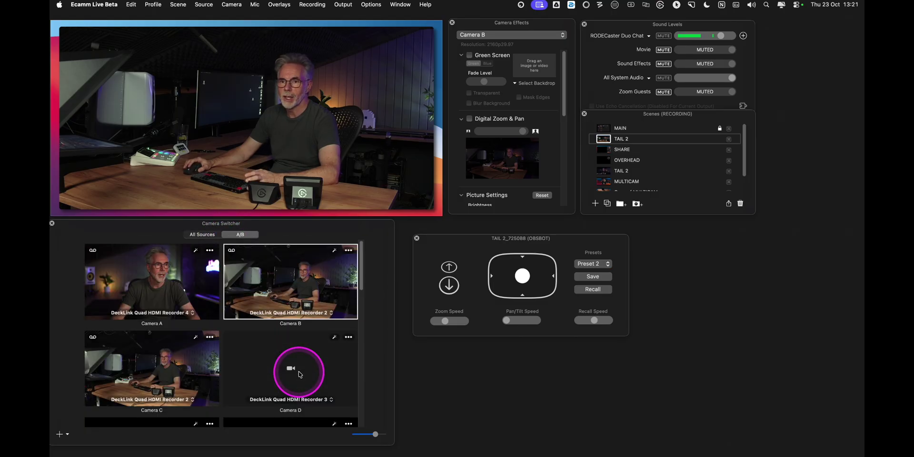
scroll(300, 374, "down", 1)
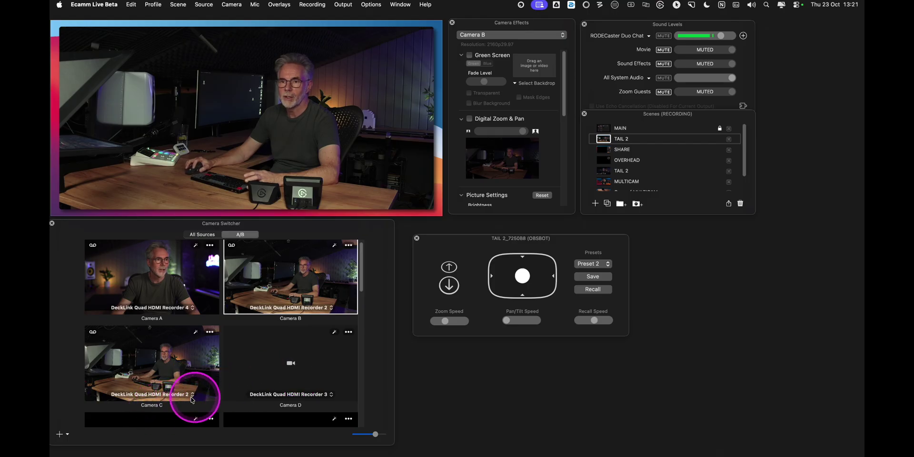
Step: Change the main camera layer's Video Source from Camera B to Camera C
mouse_move(133, 149)
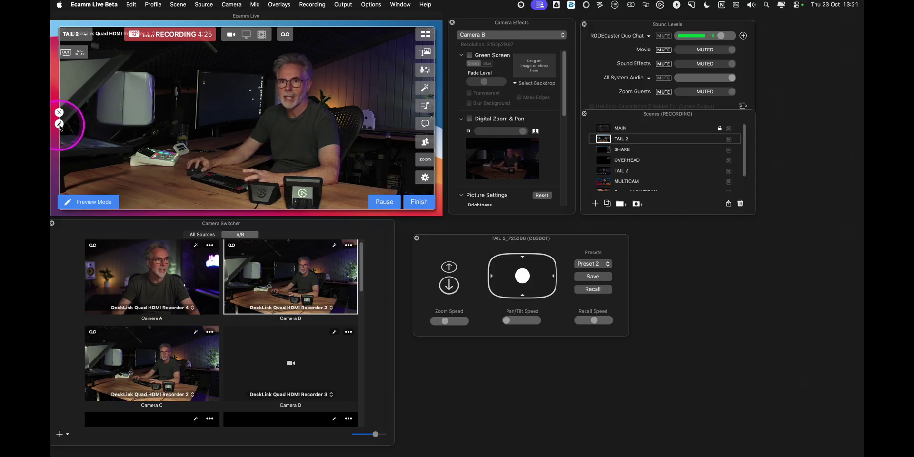
left_click(59, 125)
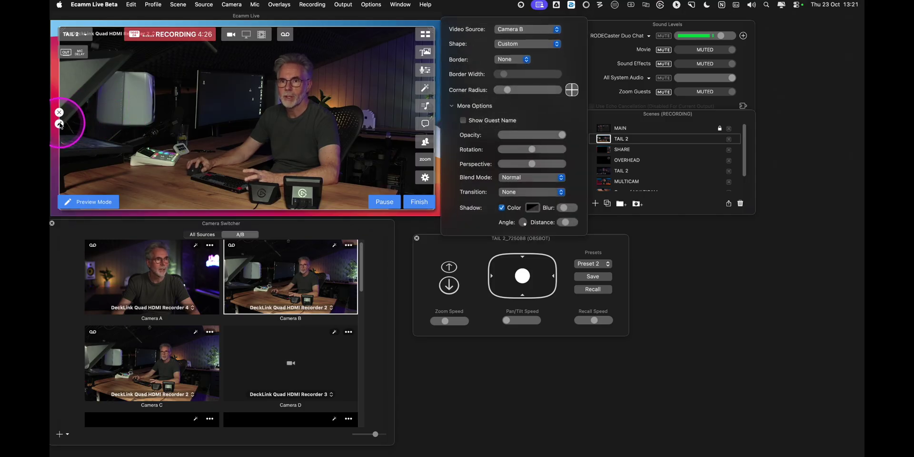
left_click(513, 31)
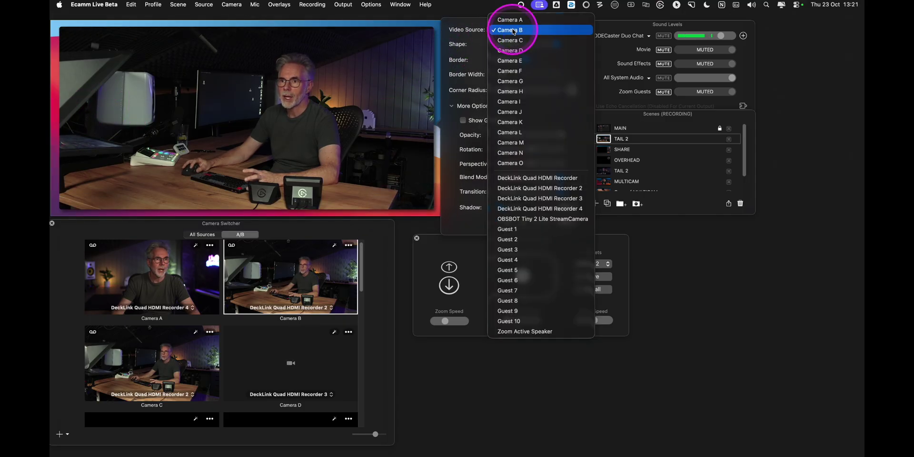
left_click(513, 31)
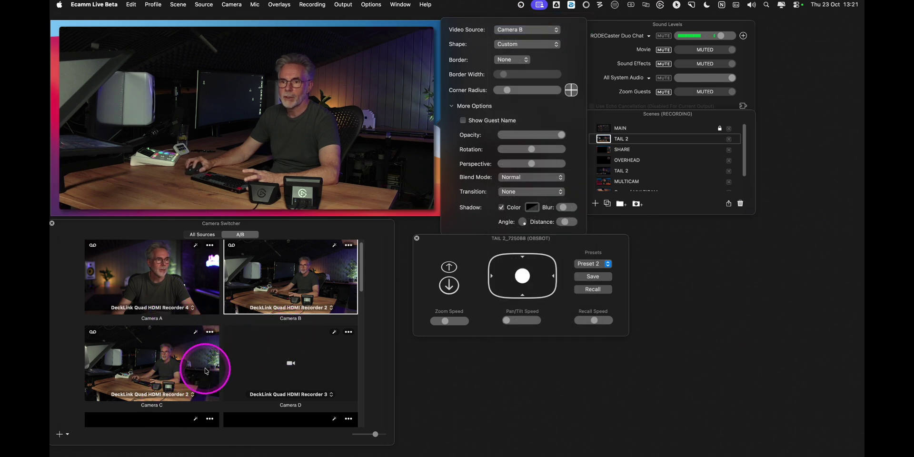
left_click(515, 31)
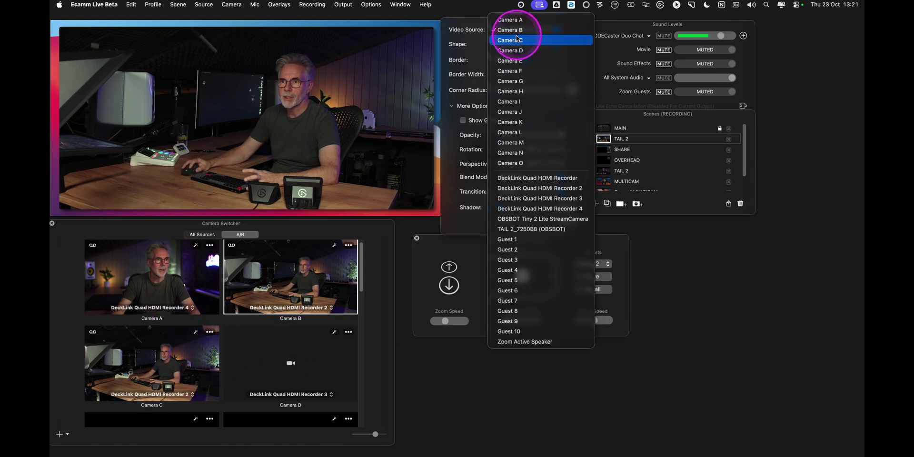
left_click(518, 41)
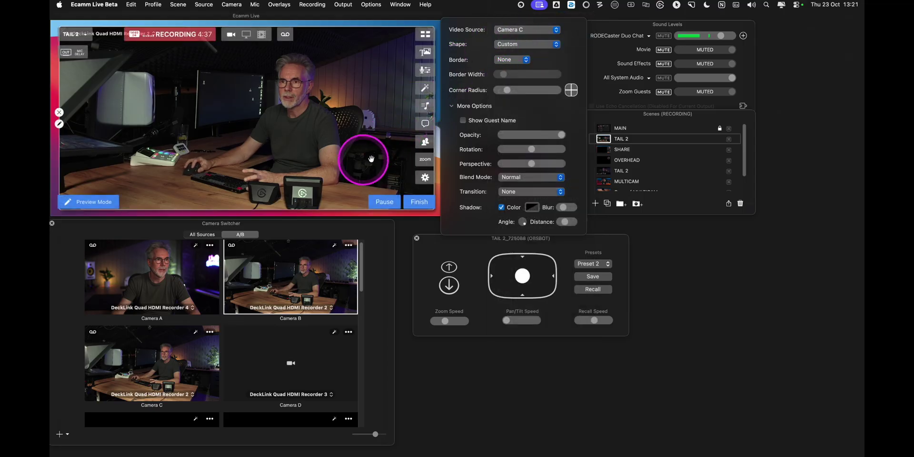
left_click(180, 396)
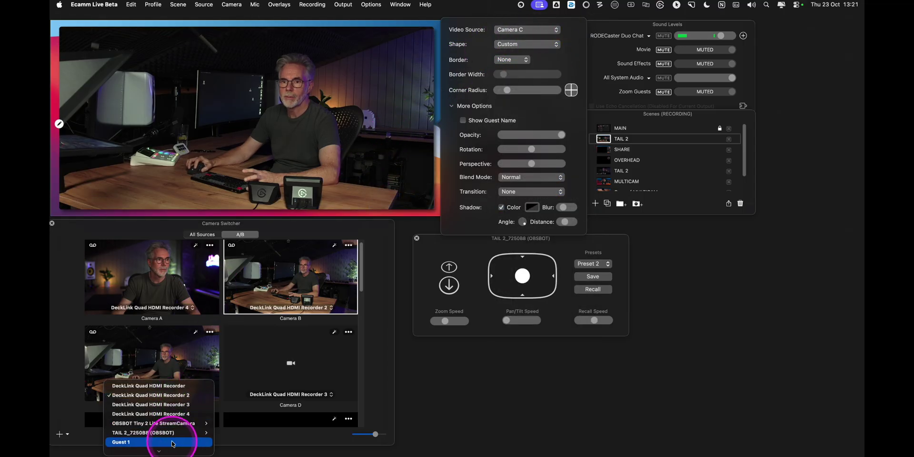
Step: Set Camera C's source to TAIL 2_7250B8 (OBSBOT) at Preset 1, replacing an initial Preset 2 pick
mouse_move(188, 433)
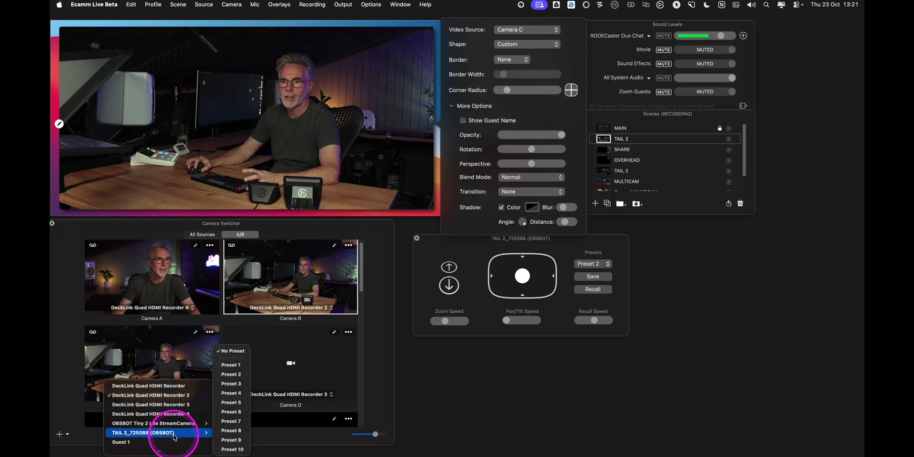
left_click(232, 377)
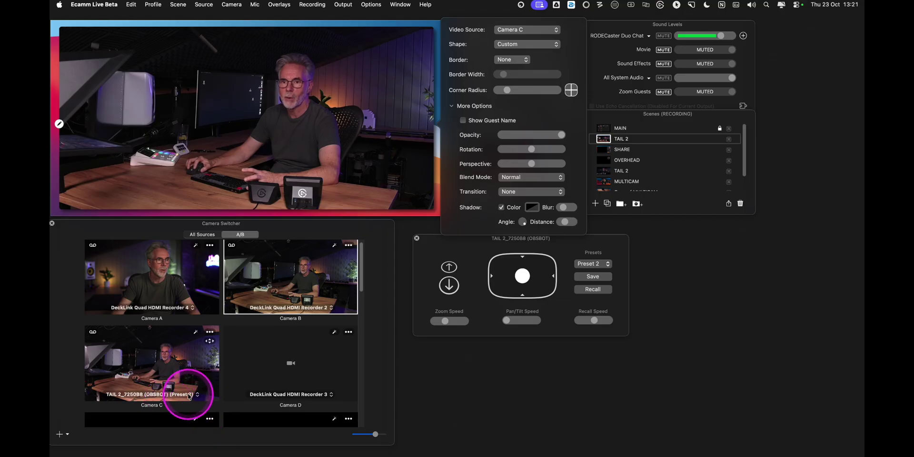
left_click(189, 396)
mouse_move(190, 395)
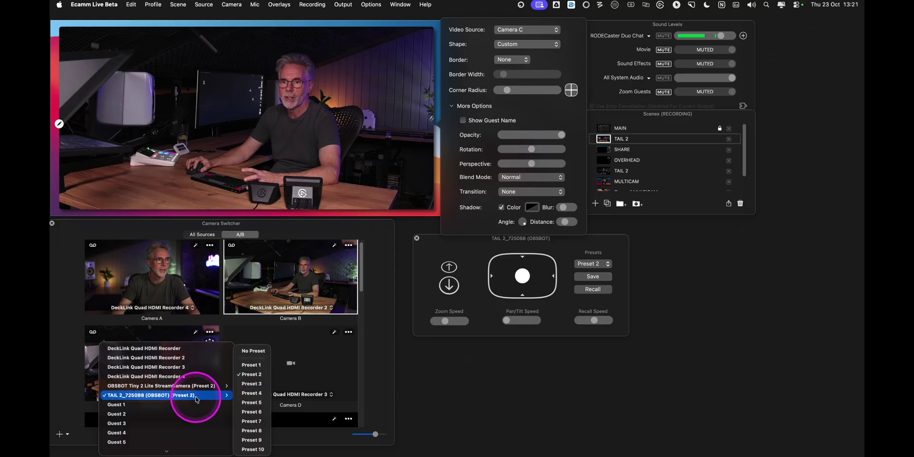
left_click(252, 366)
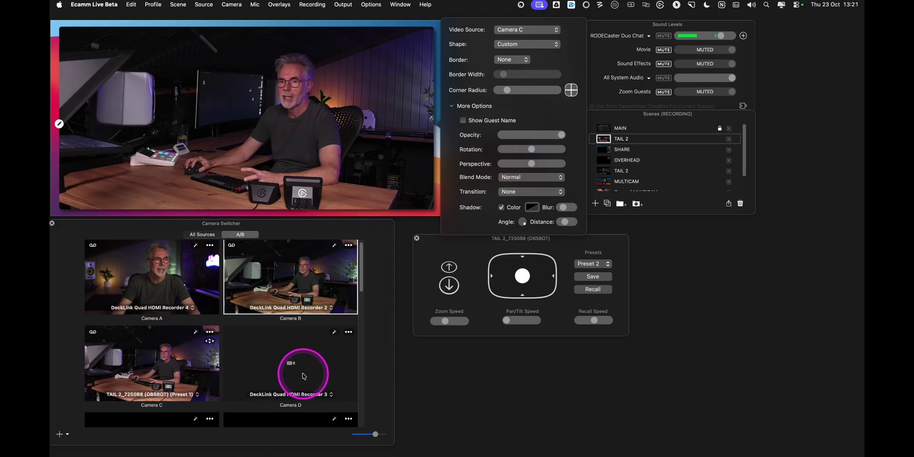